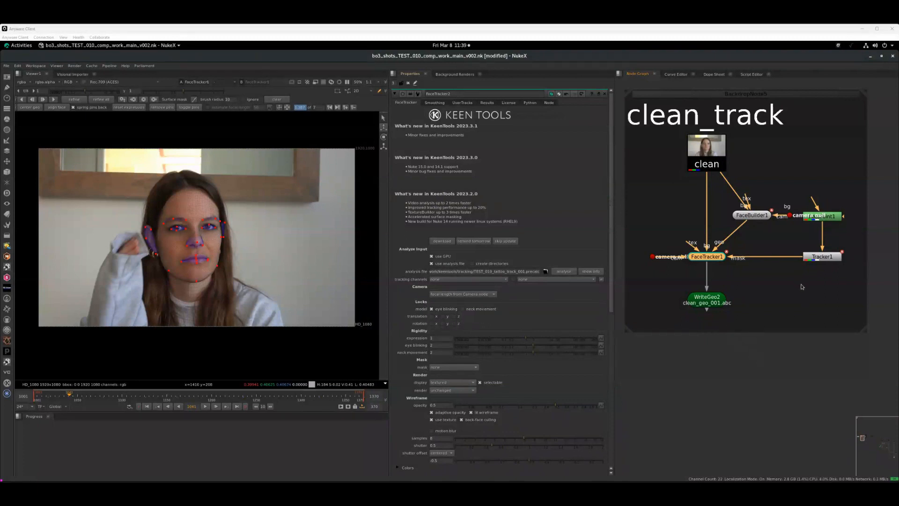
# - Display the tattoo_track WriteGeo1 node's output in the viewer
pyautogui.moveTo(821, 306); pyautogui.dragTo(709, 283, button='middle')
pyautogui.moveTo(854, 323); pyautogui.dragTo(751, 325, button='middle')
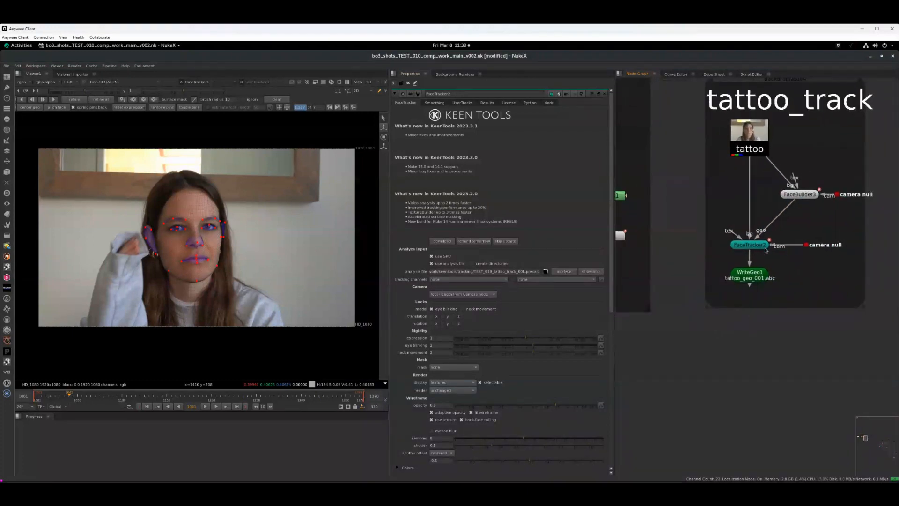
pyautogui.click(752, 277)
pyautogui.press('1')
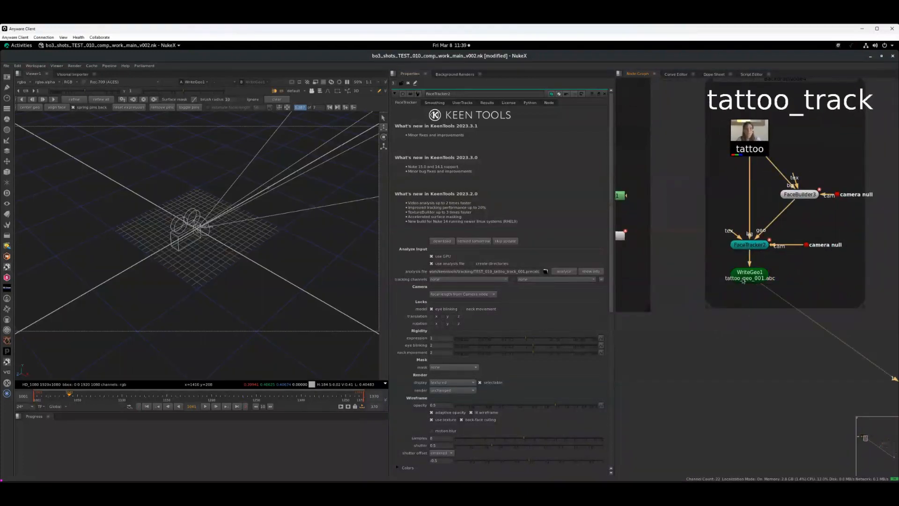
# - Review the FaceTracker2 track overlay on the tattoo footage in 2D, zoomed in, across the timeline
pyautogui.press('Tab')
pyautogui.click(749, 244)
pyautogui.press('1')
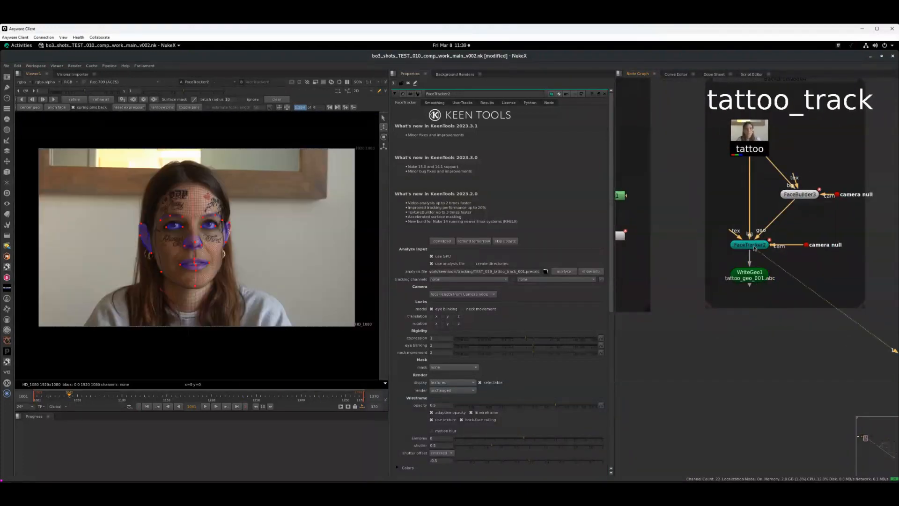
pyautogui.moveTo(144, 394)
pyautogui.mouseDown()
pyautogui.moveTo(197, 399)
pyautogui.moveTo(127, 393)
pyautogui.mouseUp()
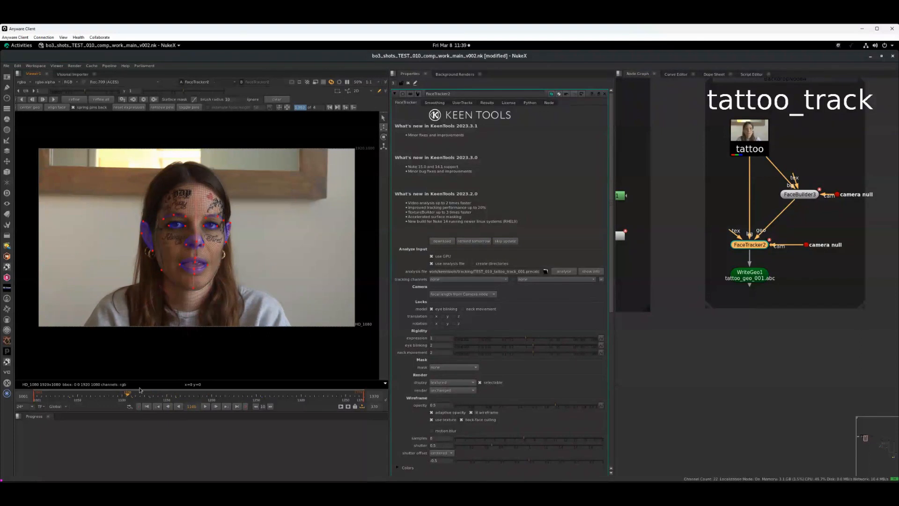
pyautogui.press('+')
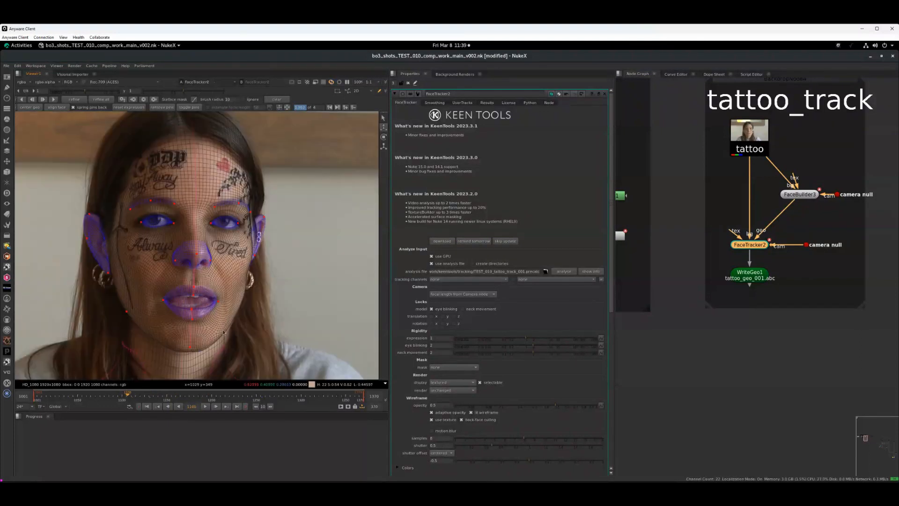
pyautogui.moveTo(125, 395); pyautogui.dragTo(279, 396)
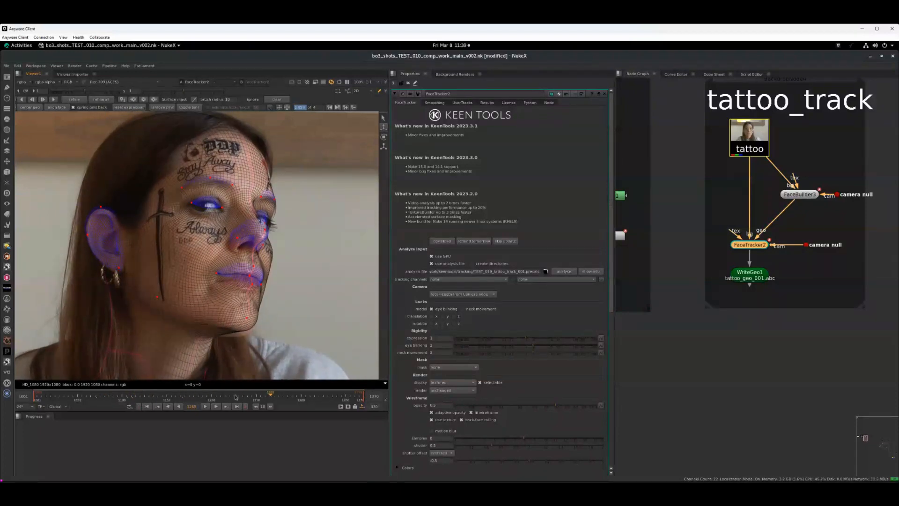
pyautogui.click(216, 395)
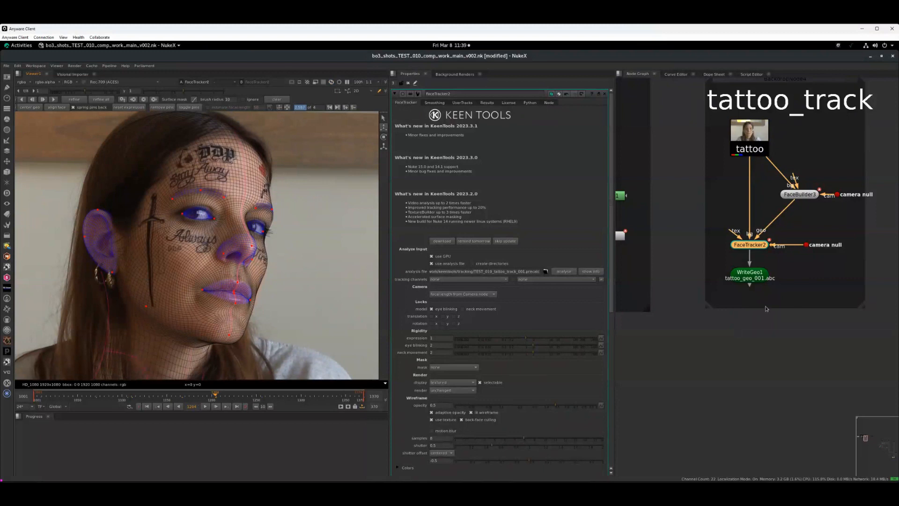
# - Inspect the tracked head geometry in the 3D viewer from different angles and frames
pyautogui.moveTo(766, 308); pyautogui.dragTo(843, 321, button='middle')
pyautogui.press('Tab')
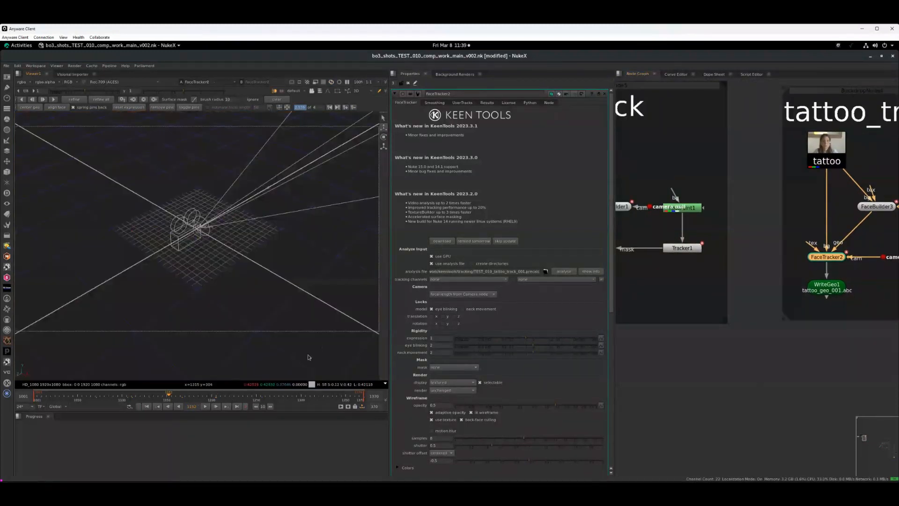
pyautogui.click(292, 266)
pyautogui.moveTo(290, 267); pyautogui.dragTo(199, 293, button='middle')
pyautogui.moveTo(300, 234); pyautogui.dragTo(222, 316, button='middle')
pyautogui.moveTo(162, 401); pyautogui.dragTo(133, 397)
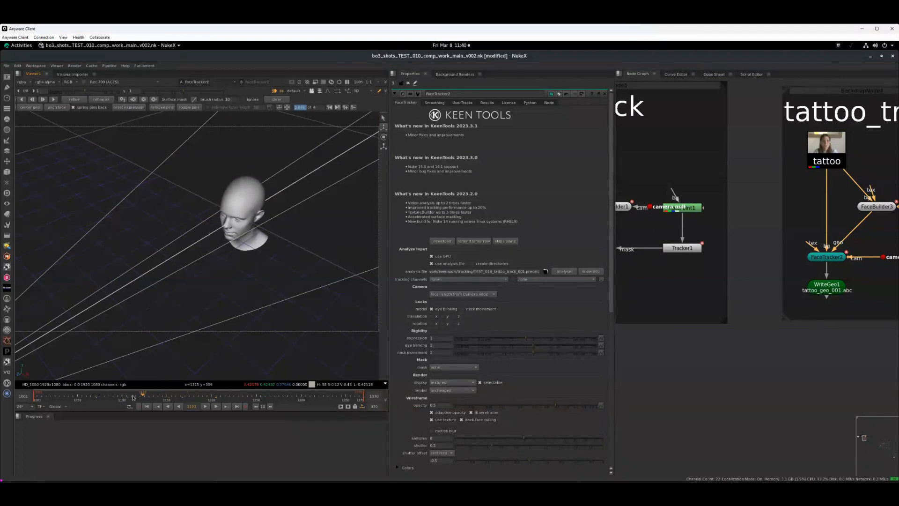
pyautogui.moveTo(214, 395)
pyautogui.mouseDown()
pyautogui.moveTo(246, 396)
pyautogui.moveTo(183, 398)
pyautogui.moveTo(237, 397)
pyautogui.moveTo(198, 396)
pyautogui.mouseUp()
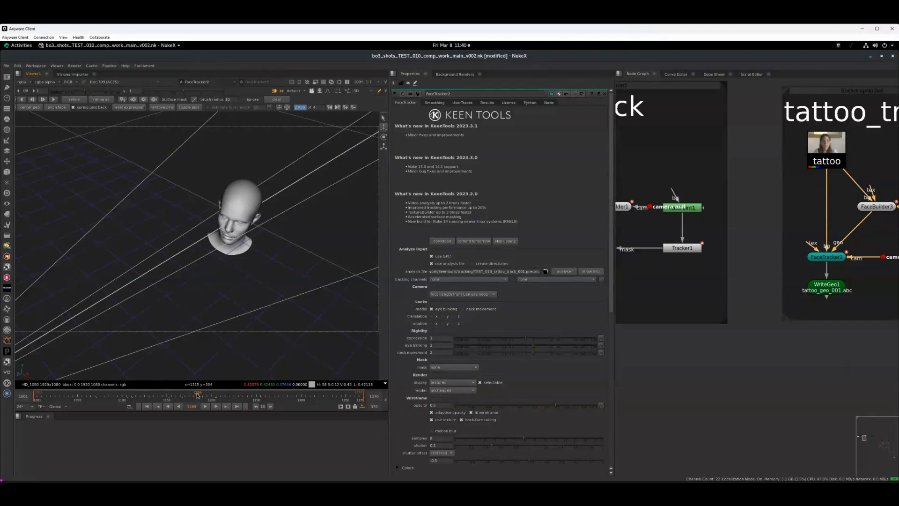
# - Select the tattoo FaceTracker2 node and clear all open node properties
pyautogui.click(836, 258)
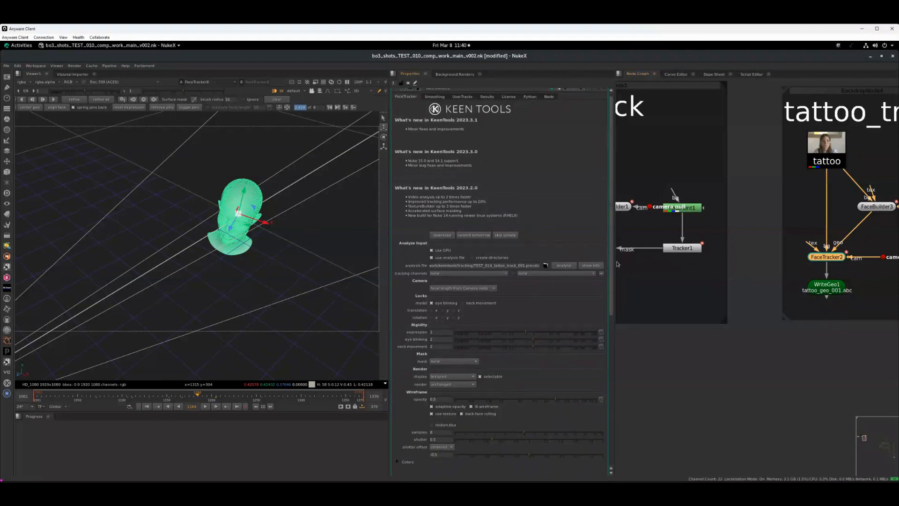
pyautogui.scroll(-5, 427, 210)
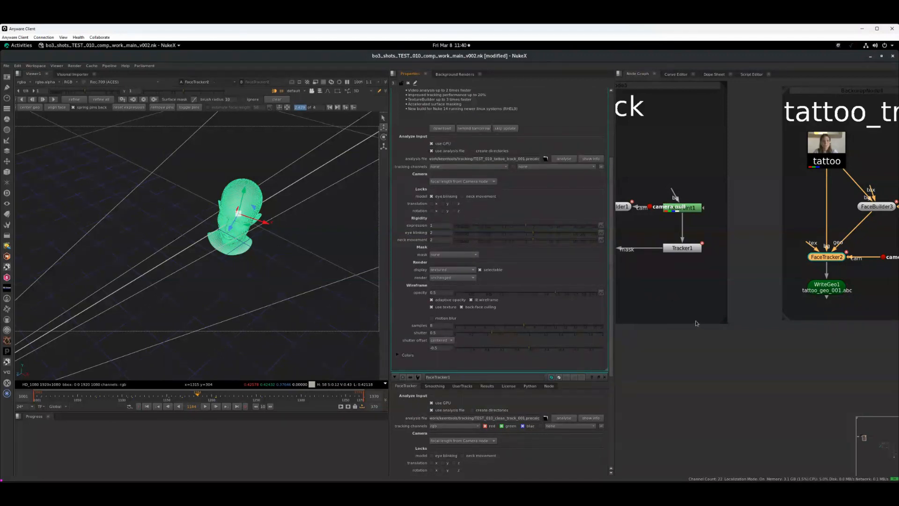
pyautogui.click(408, 83)
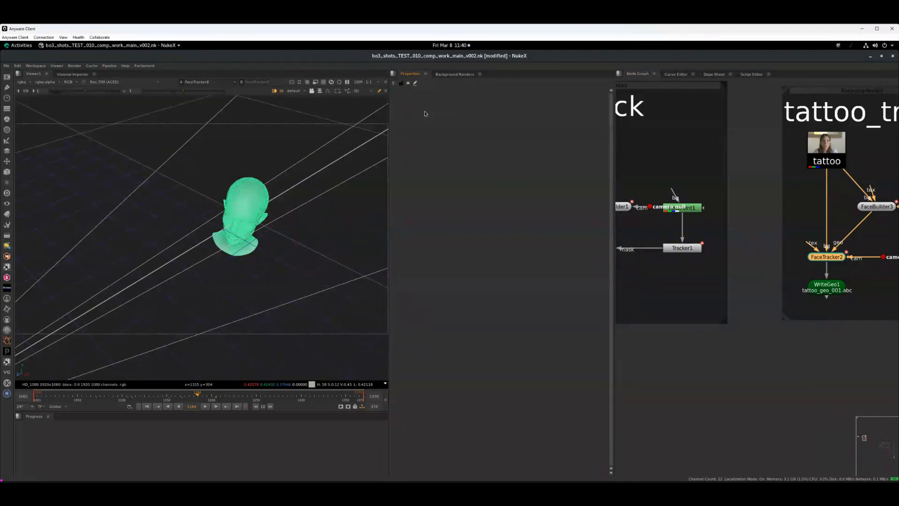
# - Display the clean_track WriteGeo2 output in the 3D viewer and open the WriteGeo2 properties
pyautogui.click(683, 308)
pyautogui.moveTo(680, 334); pyautogui.dragTo(773, 333, button='middle')
pyautogui.moveTo(704, 309); pyautogui.dragTo(716, 320, button='middle')
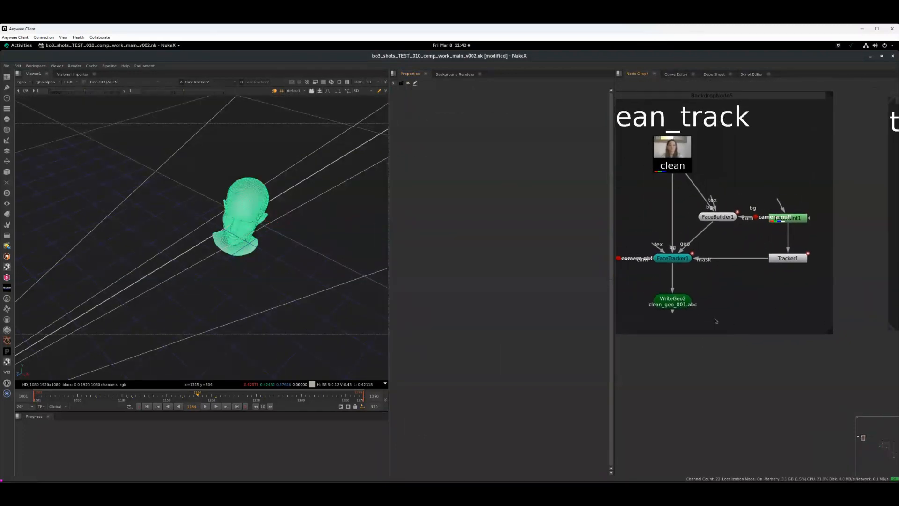
pyautogui.moveTo(717, 287); pyautogui.dragTo(729, 290, button='middle')
pyautogui.click(691, 264)
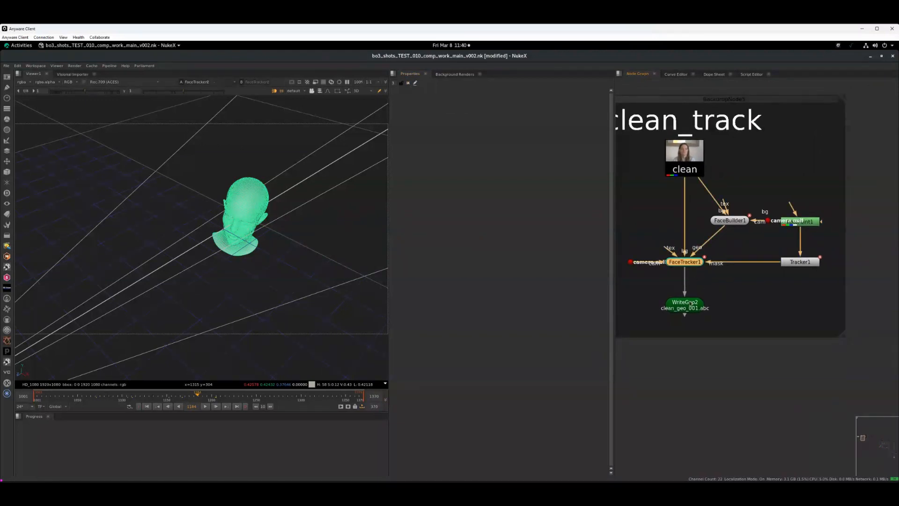
pyautogui.click(694, 311)
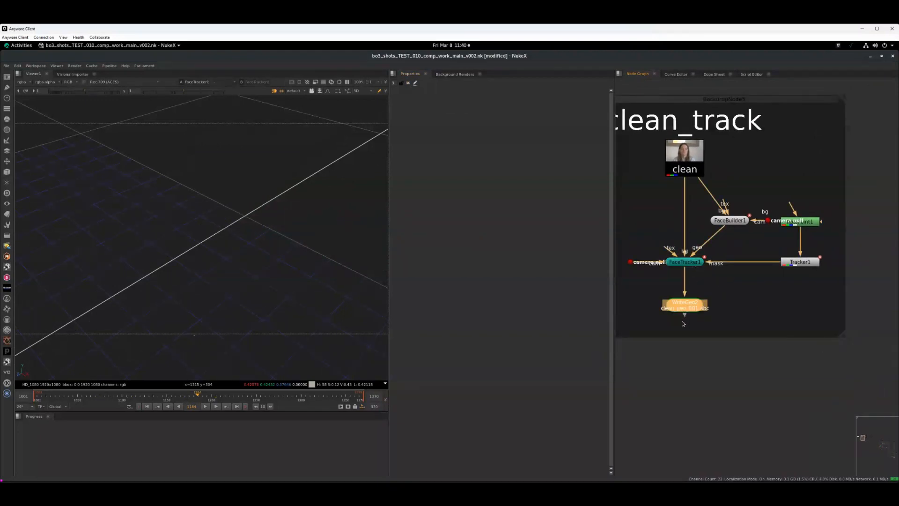
pyautogui.press('1')
pyautogui.click(644, 330)
pyautogui.press('Tab')
pyautogui.press('Tab')
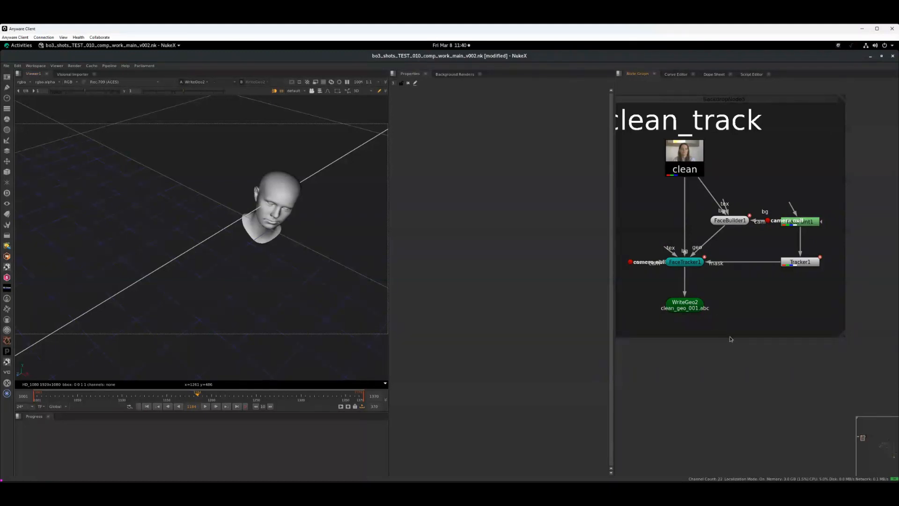
pyautogui.click(686, 309)
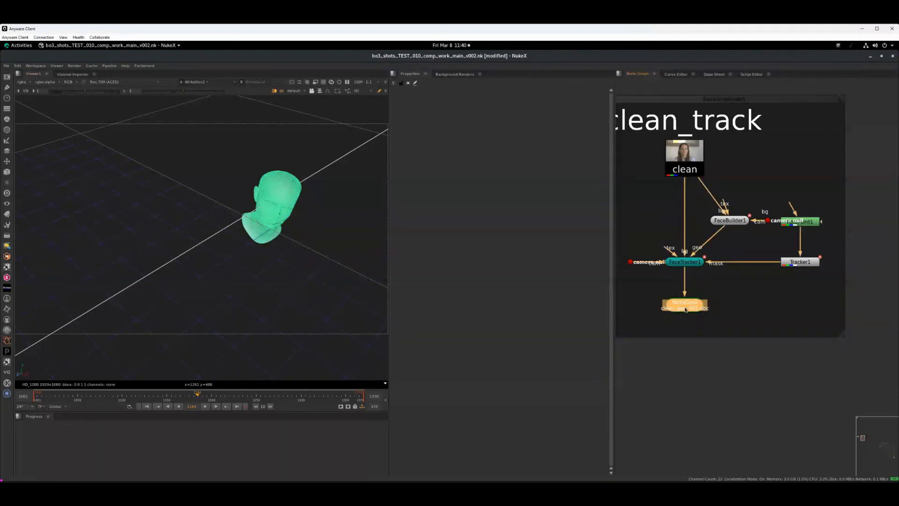
pyautogui.doubleClick(686, 309)
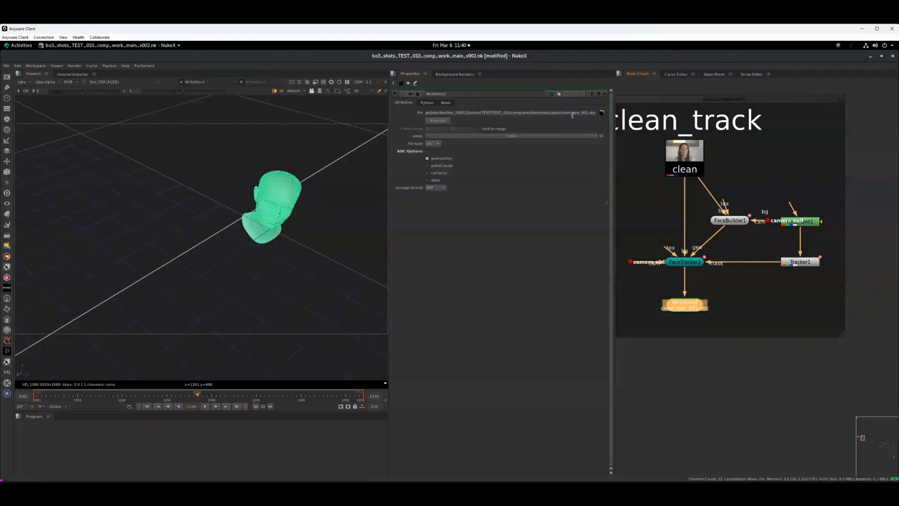
# - Create a ReadGeo node below the clean_track backdrop
pyautogui.click(680, 393)
pyautogui.press('Tab')
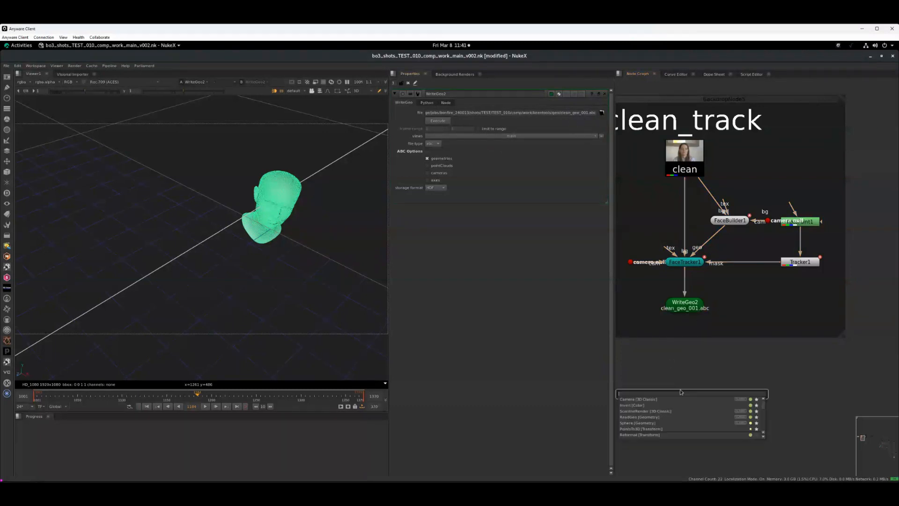
pyautogui.click(667, 370)
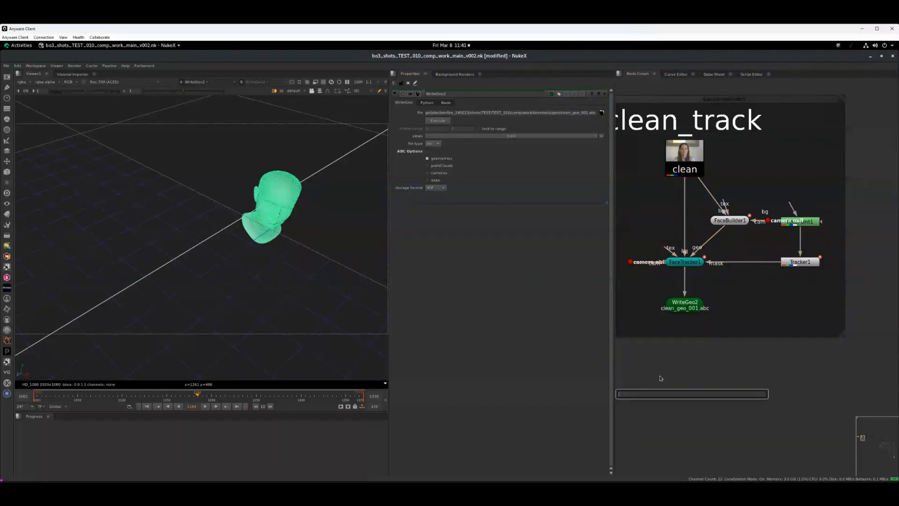
pyautogui.write('readgeo')
pyautogui.press('Return')
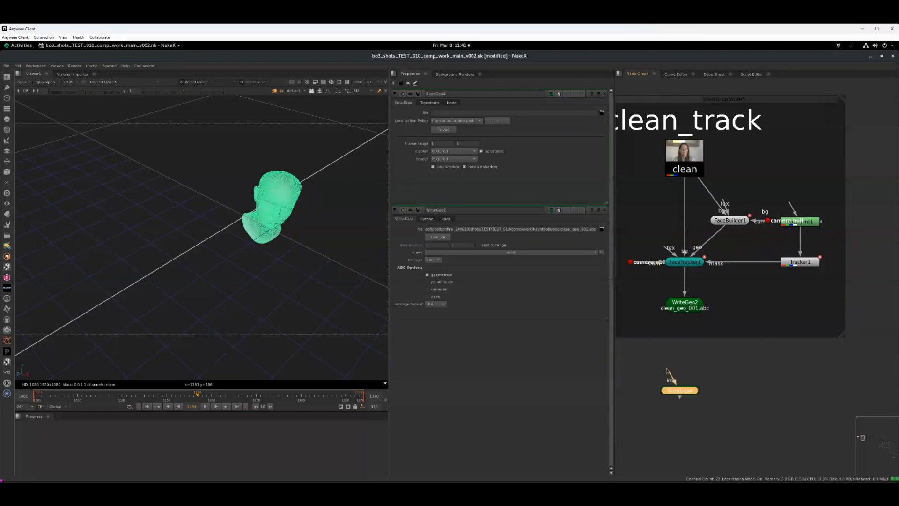
# - Load clean_geo_001.abc from the geo folder into the new ReadGeo node
pyautogui.click(601, 114)
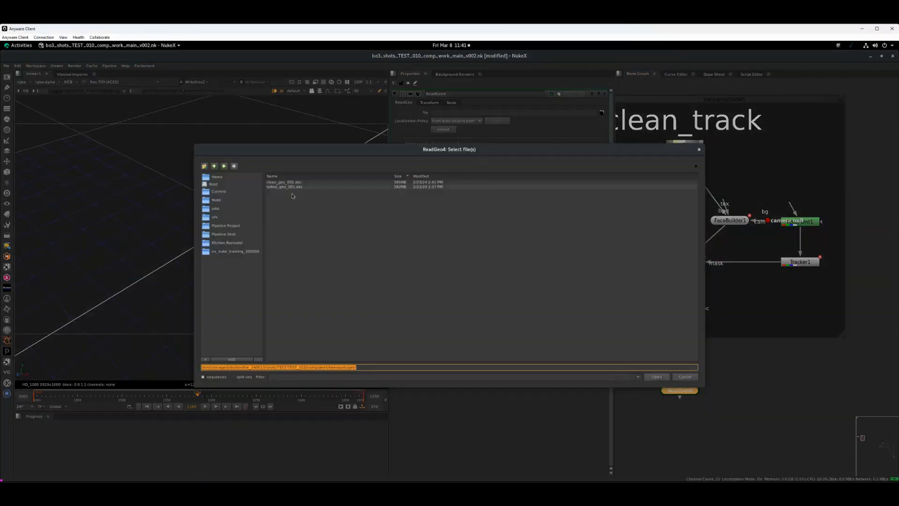
pyautogui.click(214, 166)
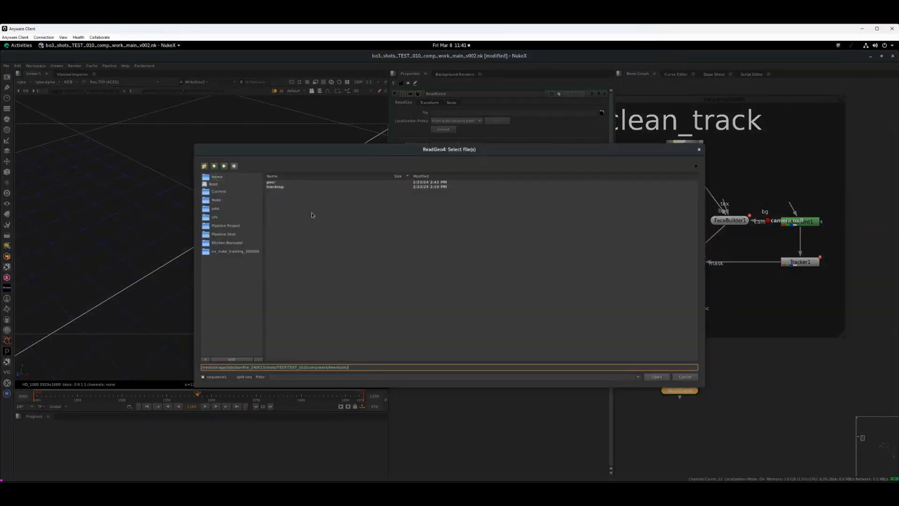
pyautogui.click(271, 182)
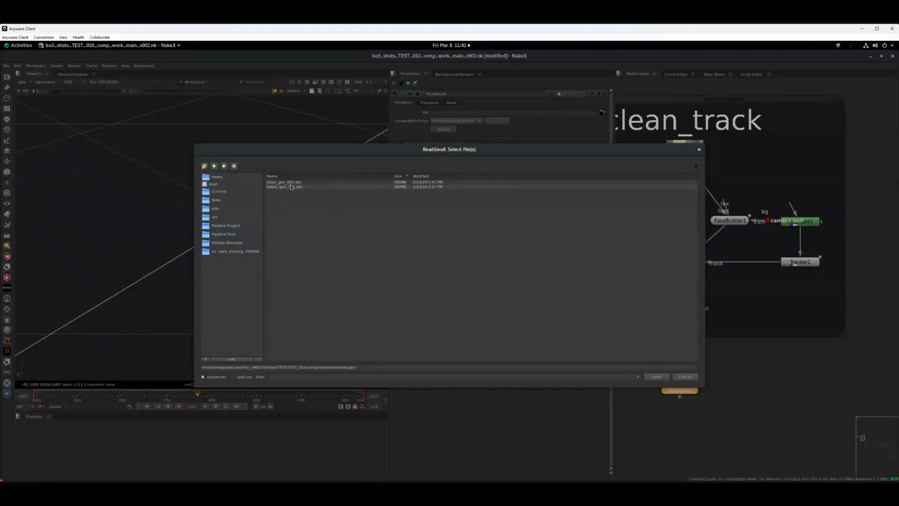
pyautogui.doubleClick(283, 182)
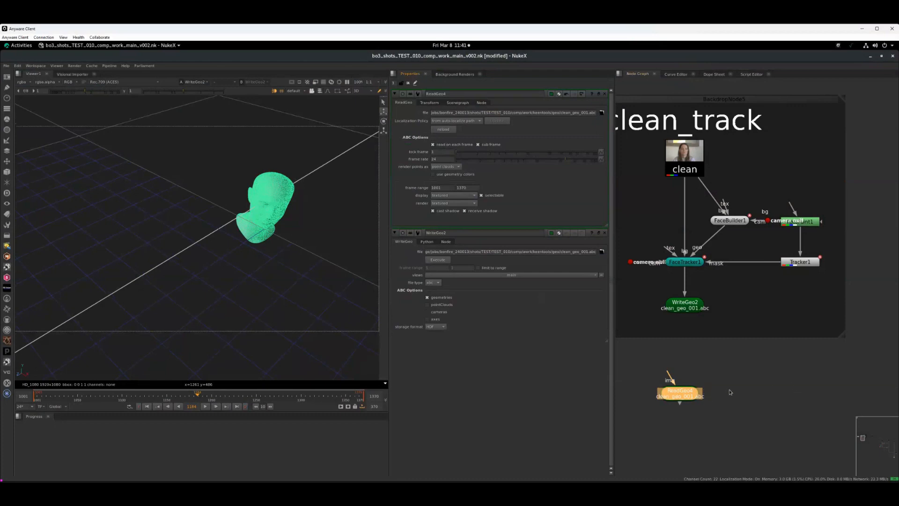
# - Create another ReadGeo node below the tattoo_track backdrop
pyautogui.moveTo(771, 384); pyautogui.dragTo(603, 358, button='middle')
pyautogui.press('Tab')
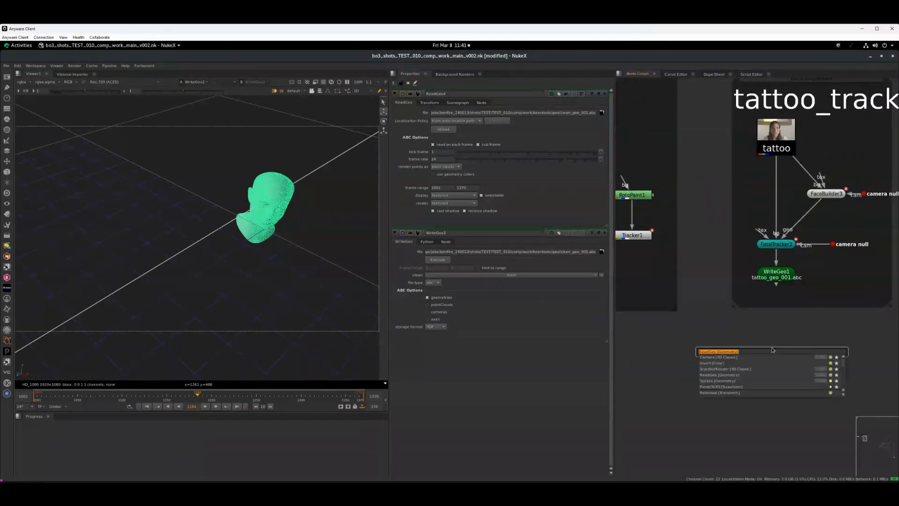
pyautogui.press('Return')
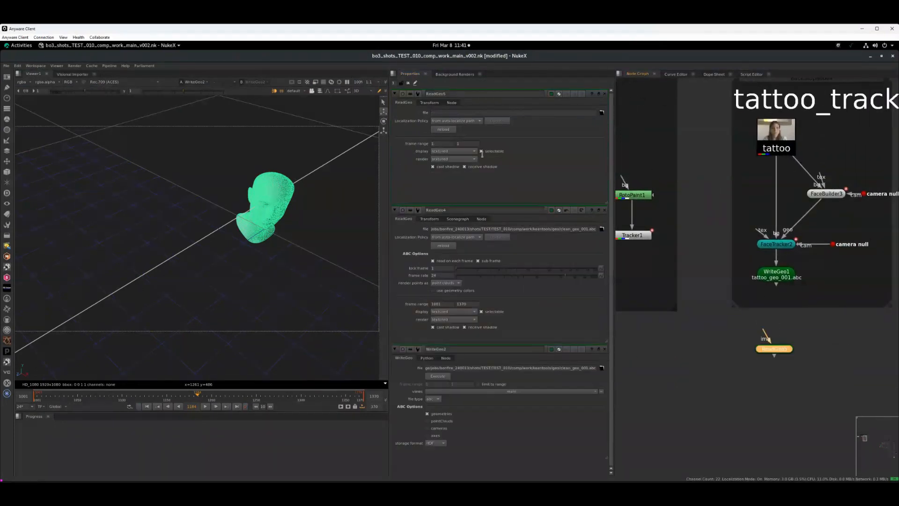
# - Load tattoo_geo_001.abc into the second ReadGeo node
pyautogui.click(602, 114)
pyautogui.click(295, 188)
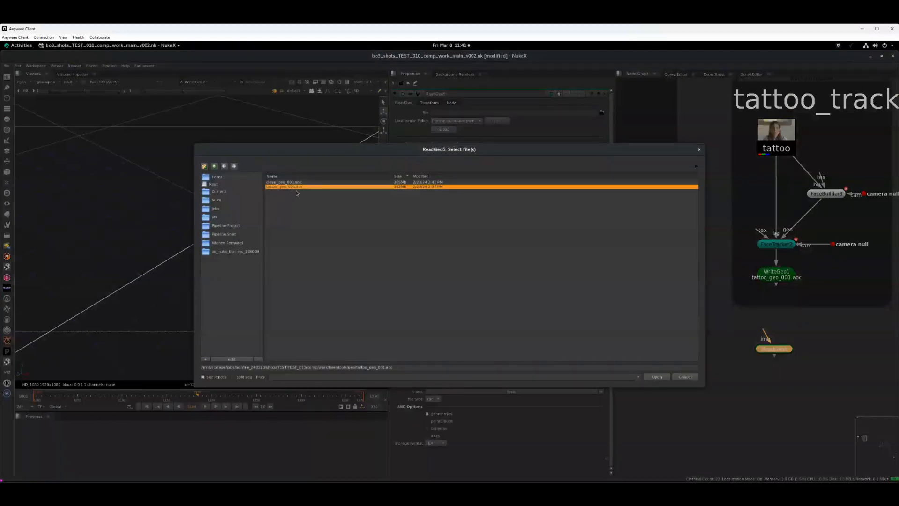
pyautogui.click(657, 377)
pyautogui.click(702, 411)
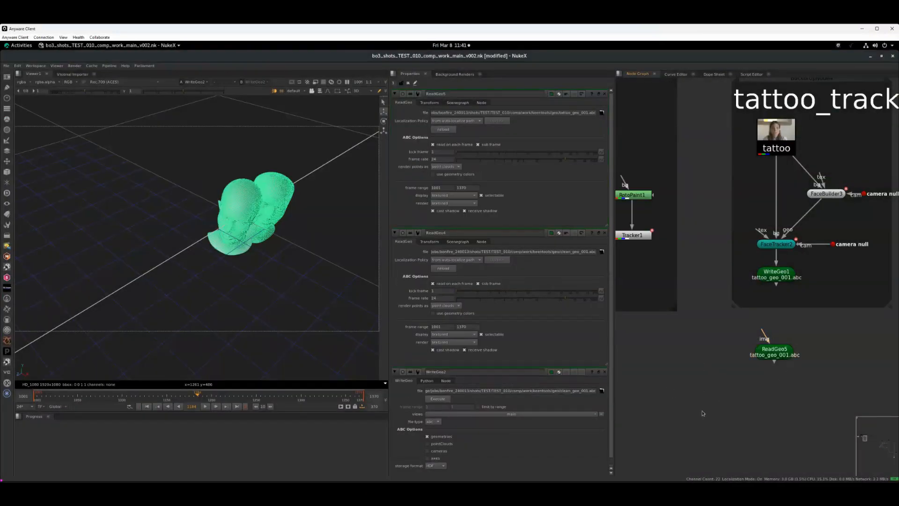
# - Duplicate the clean footage Read node and place the copy above the clean ReadGeo node
pyautogui.moveTo(659, 369); pyautogui.dragTo(815, 351, button='middle')
pyautogui.moveTo(731, 335); pyautogui.dragTo(797, 331, button='middle')
pyautogui.moveTo(733, 350); pyautogui.dragTo(712, 374)
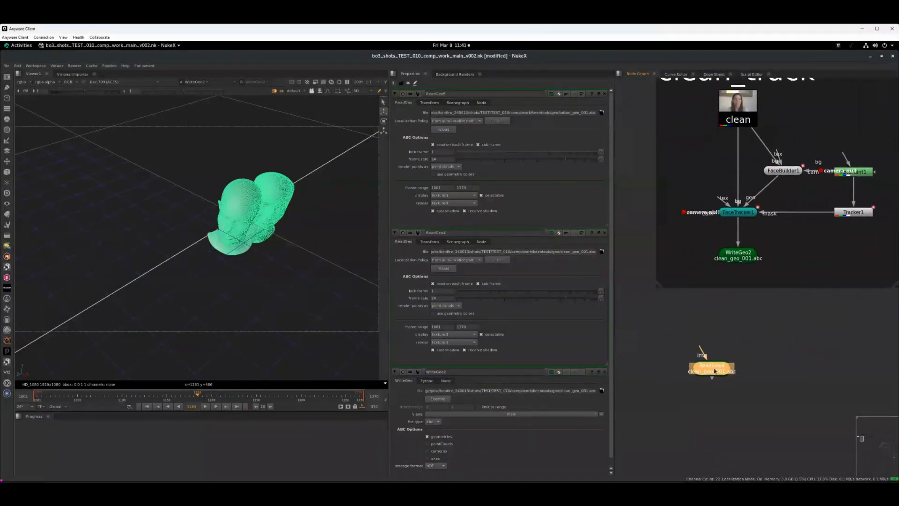
pyautogui.moveTo(691, 252); pyautogui.dragTo(699, 341, button='middle')
pyautogui.click(745, 209)
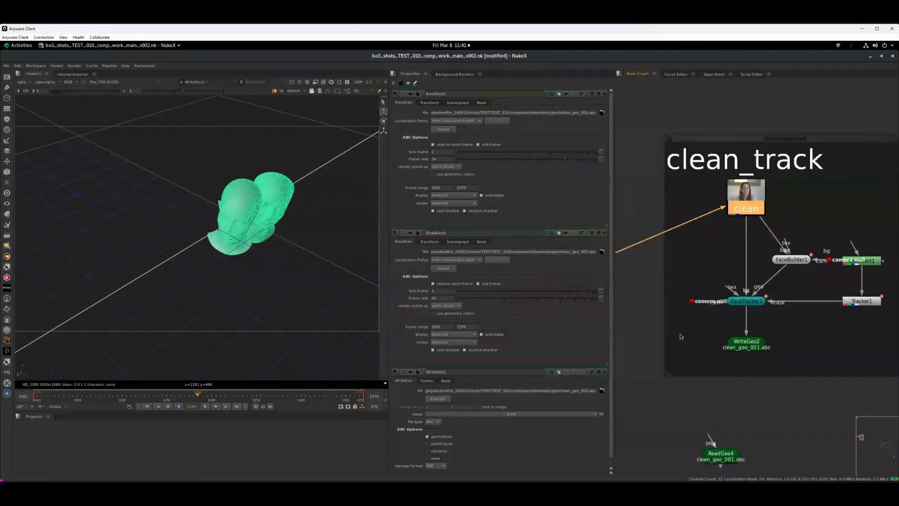
pyautogui.click(712, 419)
pyautogui.hotkey('ctrl', 'v')
pyautogui.moveTo(747, 398); pyautogui.dragTo(744, 260, button='middle')
pyautogui.moveTo(719, 320); pyautogui.dragTo(708, 379)
pyautogui.click(724, 321)
pyautogui.moveTo(720, 329); pyautogui.dragTo(723, 317, button='middle')
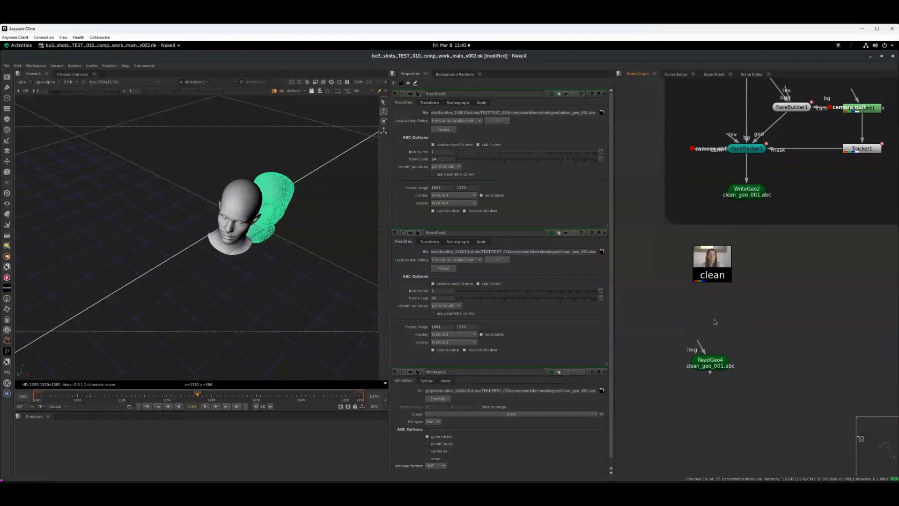
# - Add a Project3D node connected below the copied clean Read node
pyautogui.press('Tab')
pyautogui.write('proj')
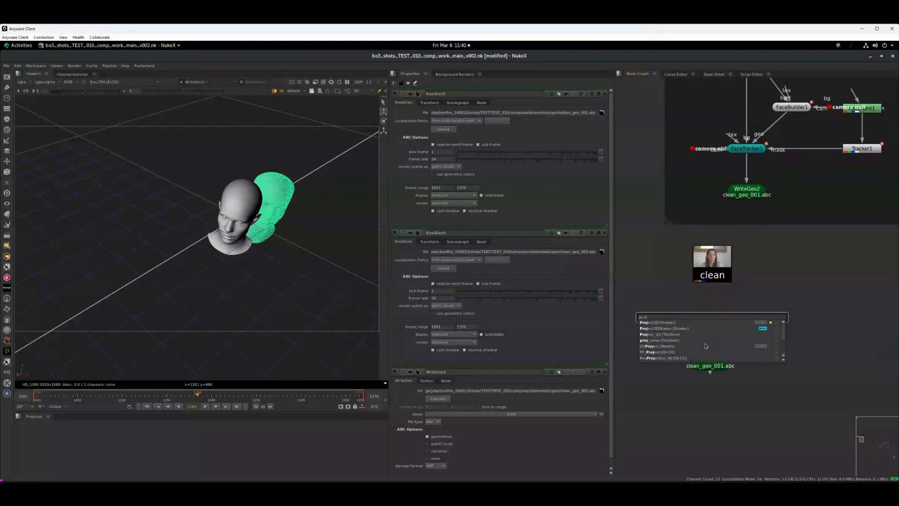
pyautogui.click(672, 323)
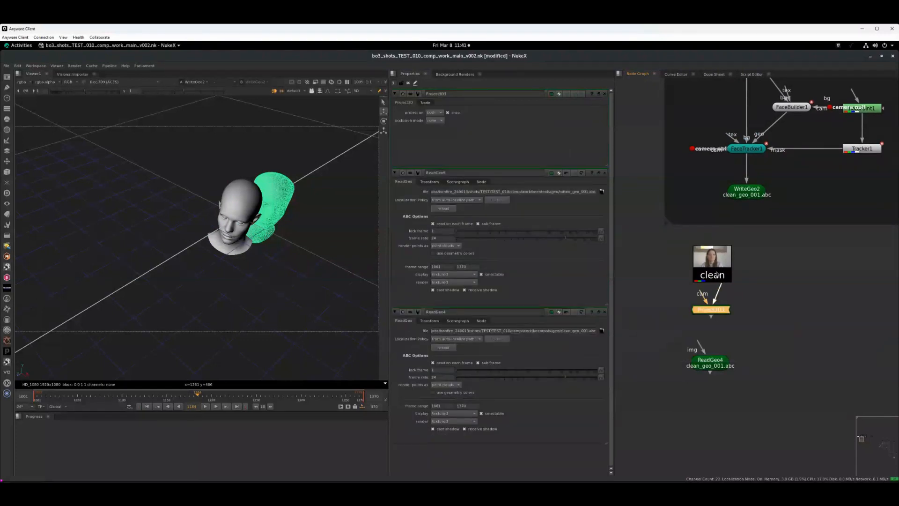
# - Paste a camera null node set to shotCam and wire it and the clean ReadGeo into the Project3D3 node
pyautogui.moveTo(716, 314); pyautogui.dragTo(776, 309)
pyautogui.click(765, 308)
pyautogui.hotkey('ctrl', 'v')
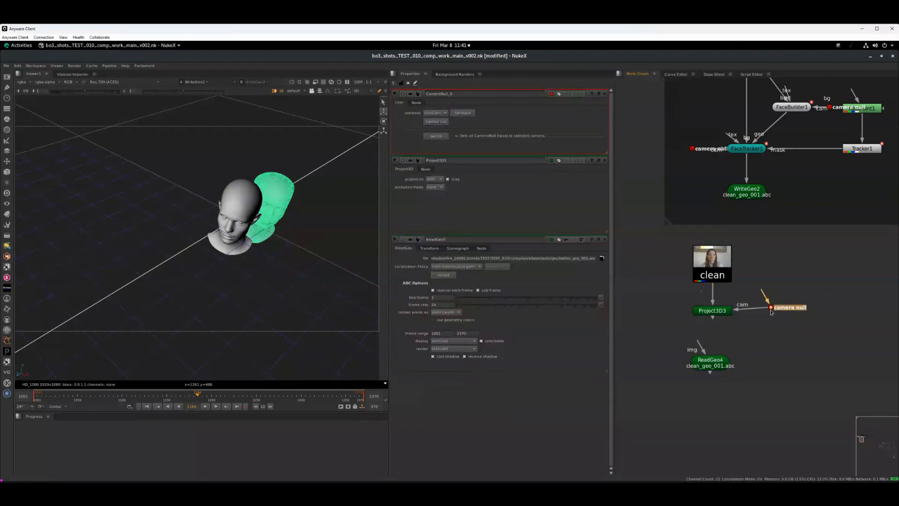
pyautogui.click(462, 113)
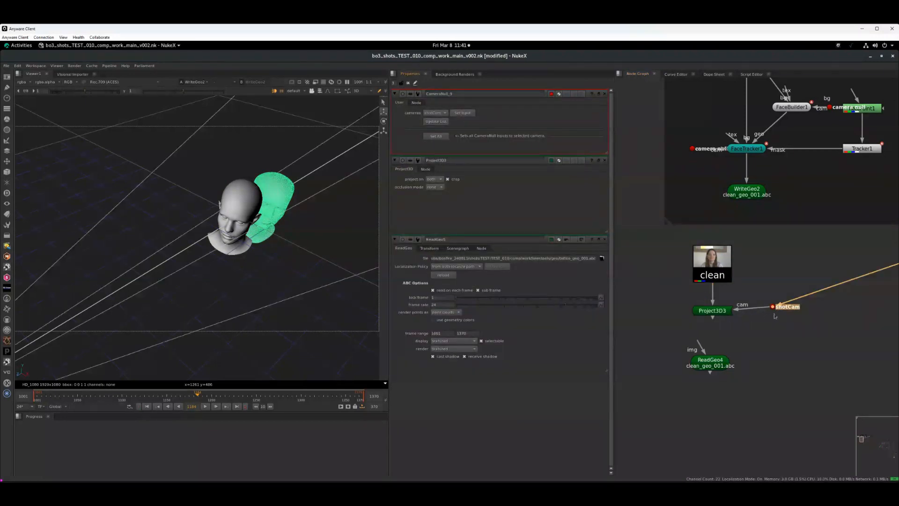
pyautogui.moveTo(773, 306); pyautogui.dragTo(768, 309)
pyautogui.moveTo(698, 342); pyautogui.dragTo(712, 316)
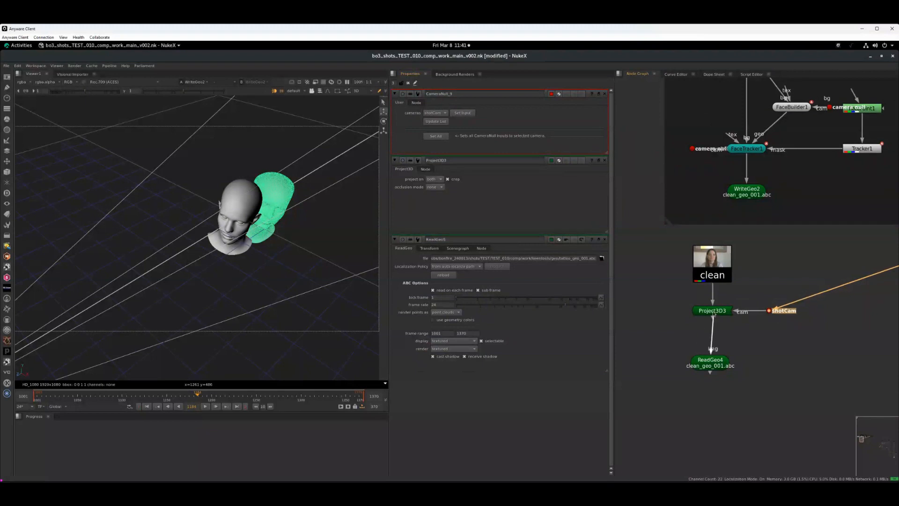
# - Add a ScanlineRender node below the clean ReadGeo, connect its cam input to shotCam, and view it
pyautogui.moveTo(713, 371); pyautogui.dragTo(718, 361)
pyautogui.press('Tab')
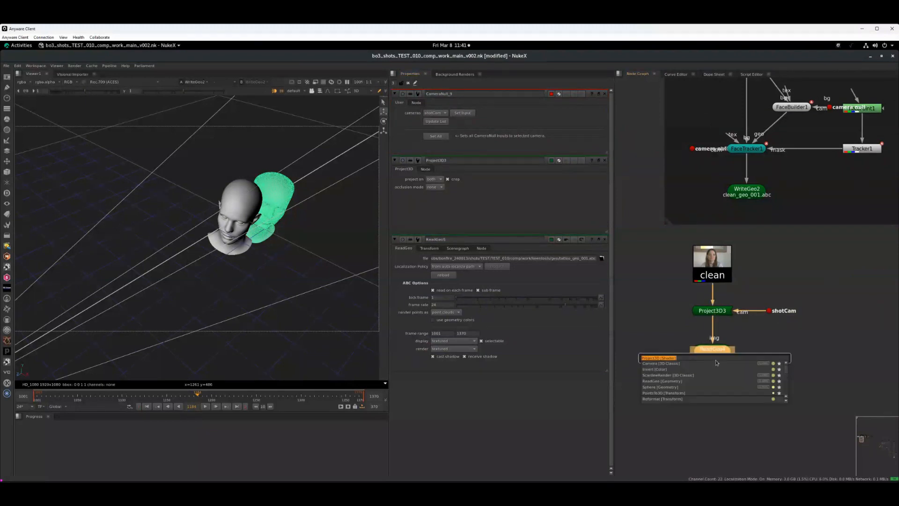
pyautogui.write('sca')
pyautogui.press('Return')
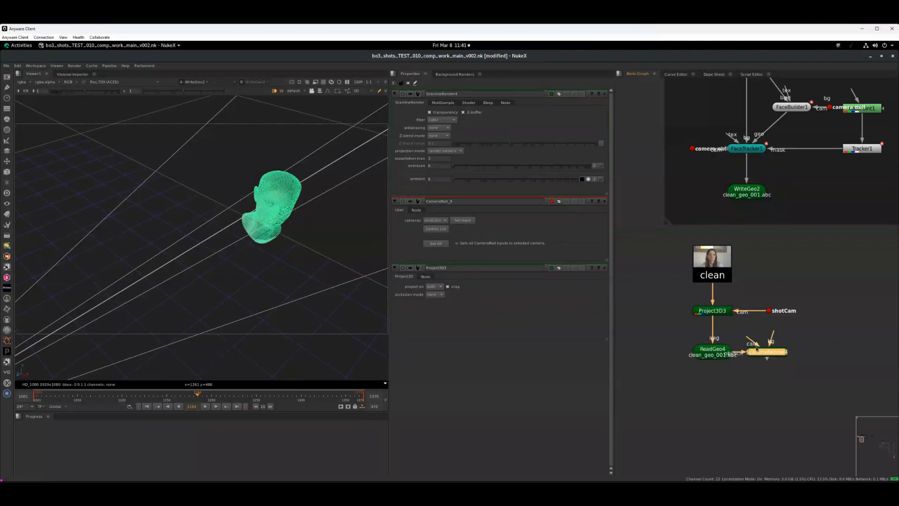
pyautogui.moveTo(715, 390); pyautogui.dragTo(772, 312)
pyautogui.press('1')
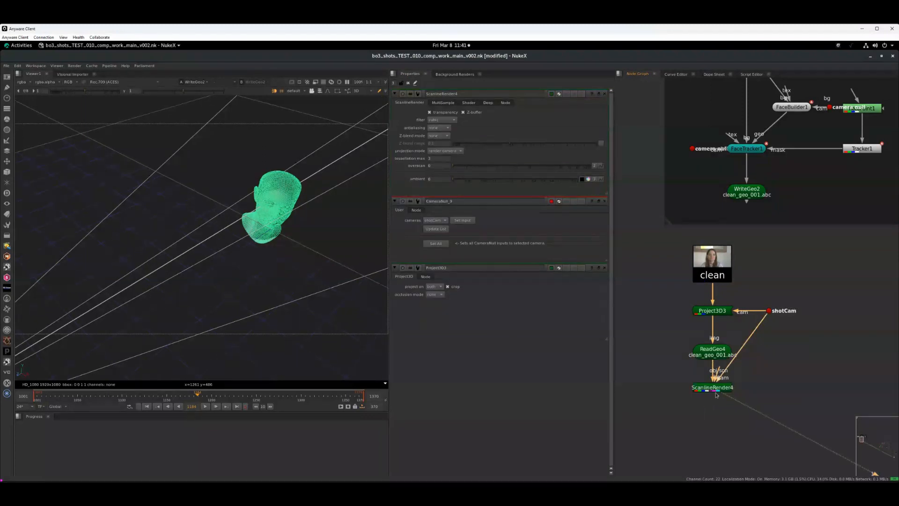
# - Switch the viewer to 2D and scrub the timeline to check the rendered clean projection
pyautogui.press('Tab')
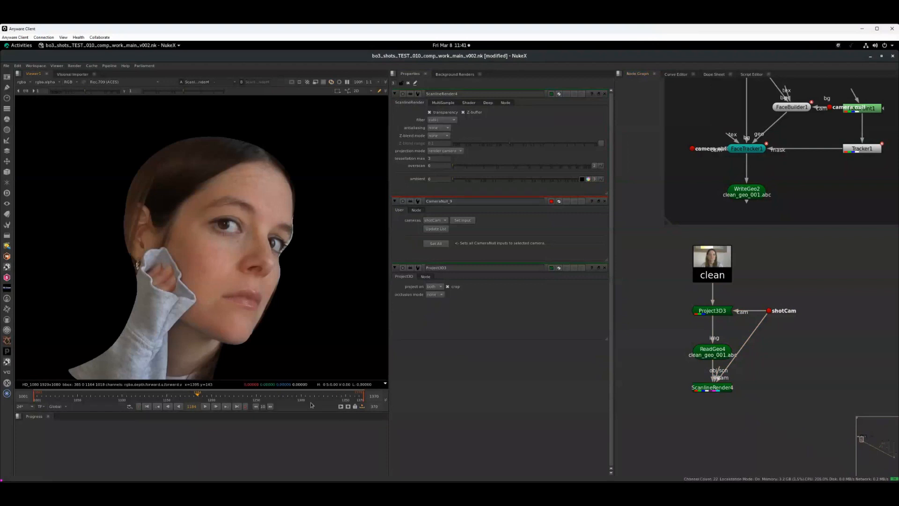
pyautogui.moveTo(194, 397); pyautogui.dragTo(110, 397)
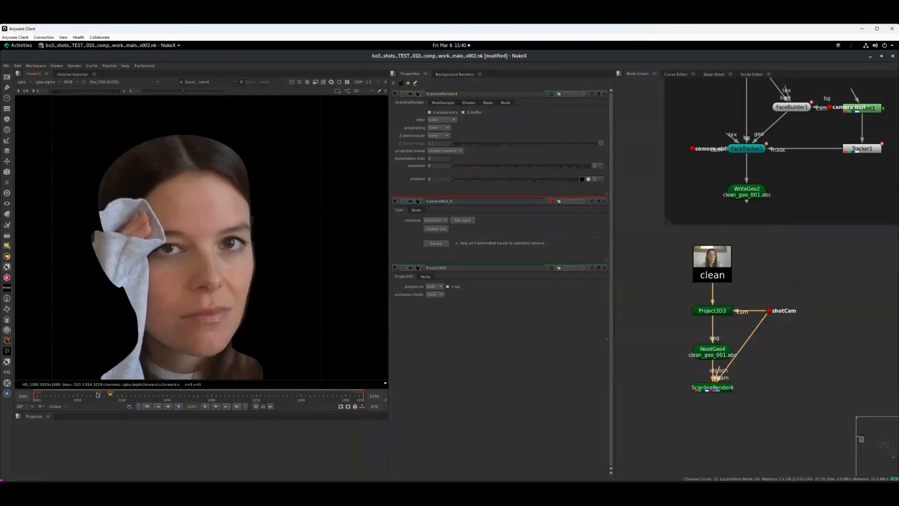
pyautogui.click(257, 397)
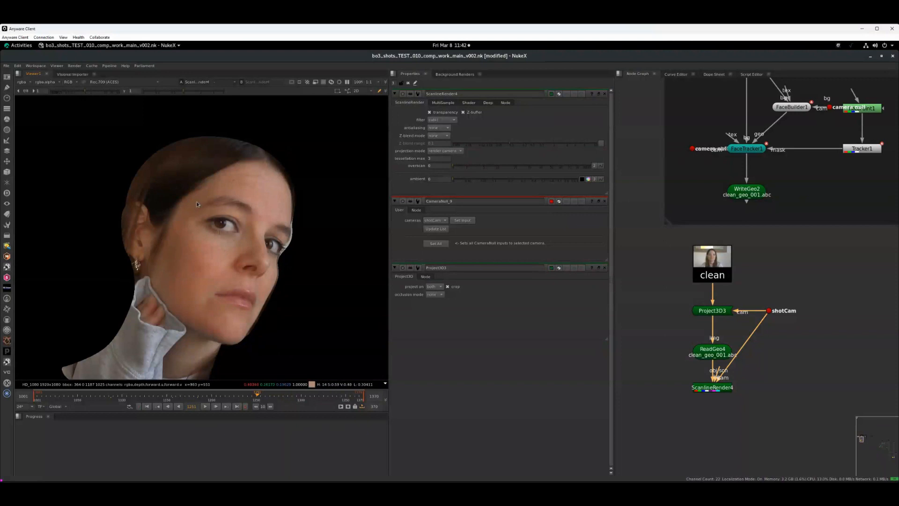
pyautogui.click(723, 387)
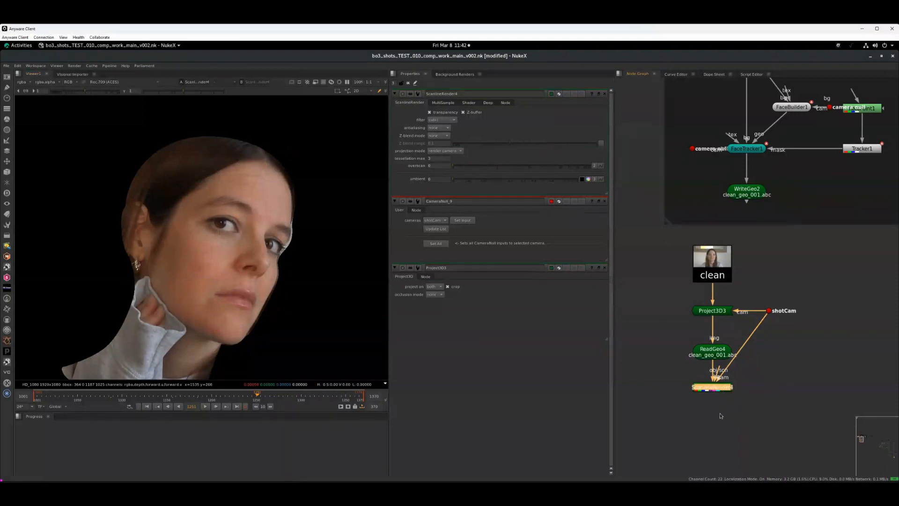
pyautogui.moveTo(699, 396); pyautogui.dragTo(699, 352, button='middle')
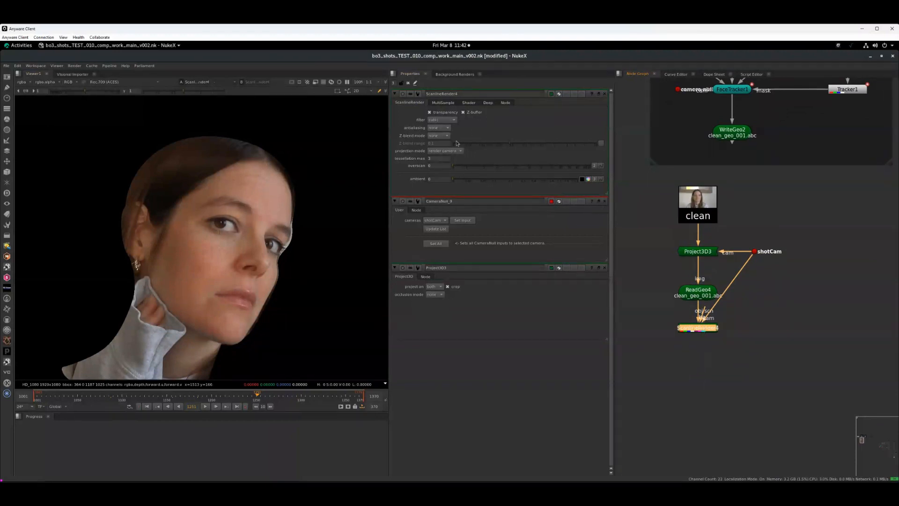
# - Set the ScanlineRender's projection mode to uv to unwrap the face texture
pyautogui.click(457, 152)
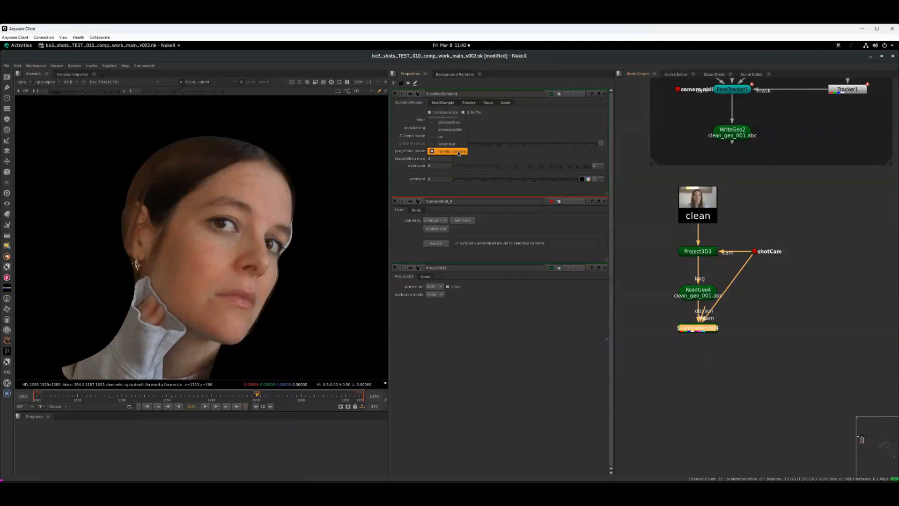
pyautogui.click(450, 138)
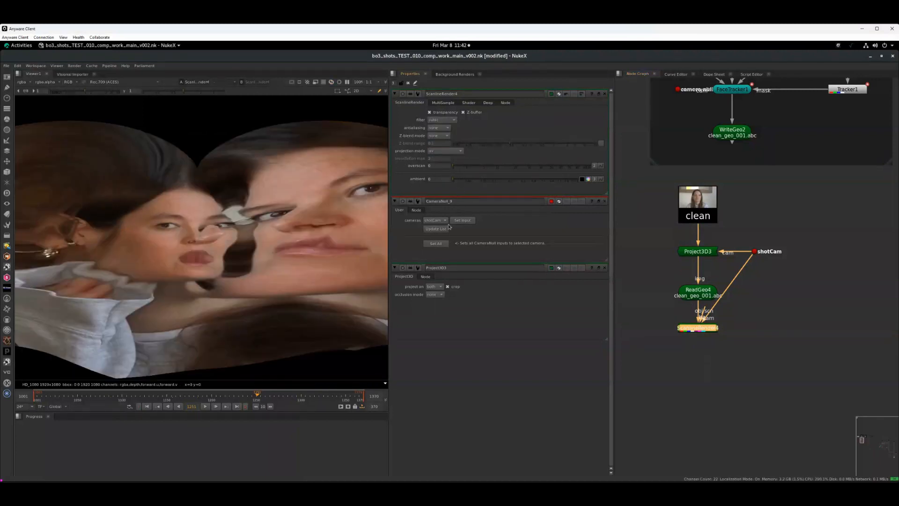
pyautogui.moveTo(245, 270); pyautogui.dragTo(265, 257, button='middle')
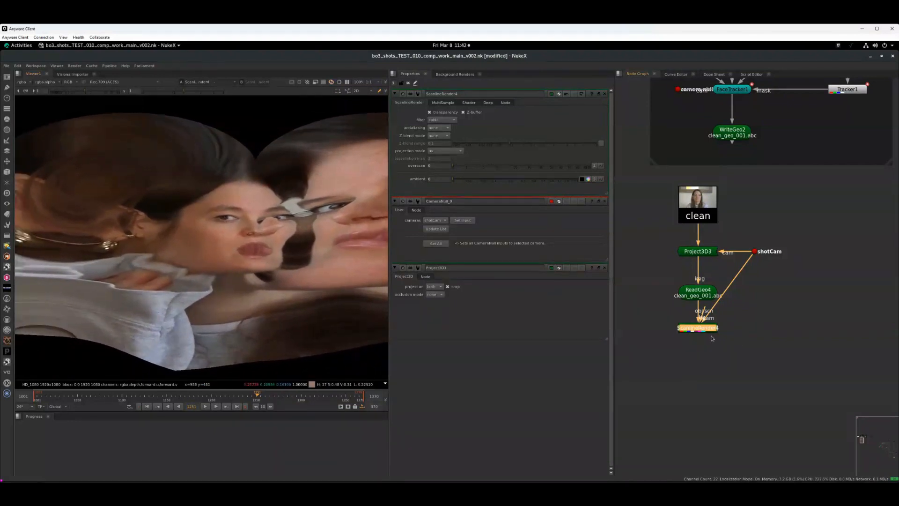
pyautogui.moveTo(710, 328); pyautogui.dragTo(710, 345)
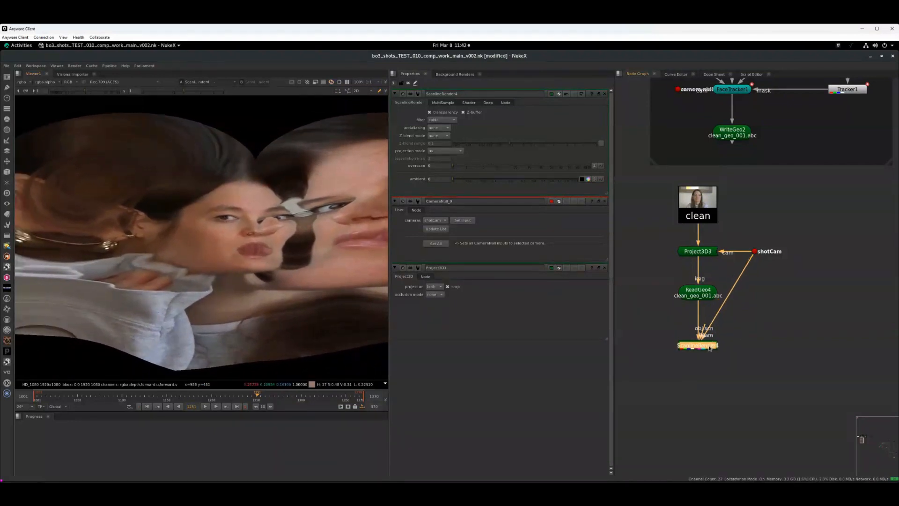
pyautogui.moveTo(701, 350); pyautogui.dragTo(700, 313, button='middle')
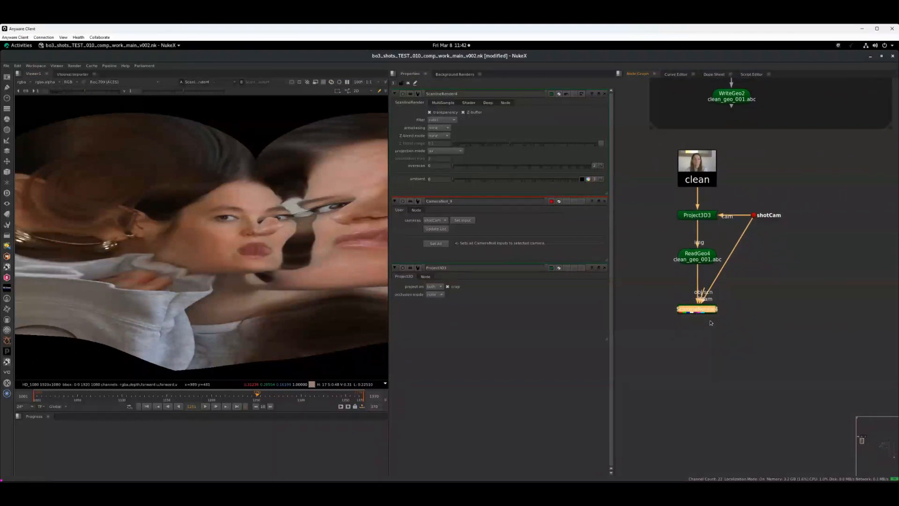
# - Add a RotoPaint node under the ScanlineRender, paint a red stroke across the forehead, and set its lifetime to all frames
pyautogui.press('p')
pyautogui.moveTo(707, 322); pyautogui.dragTo(707, 335)
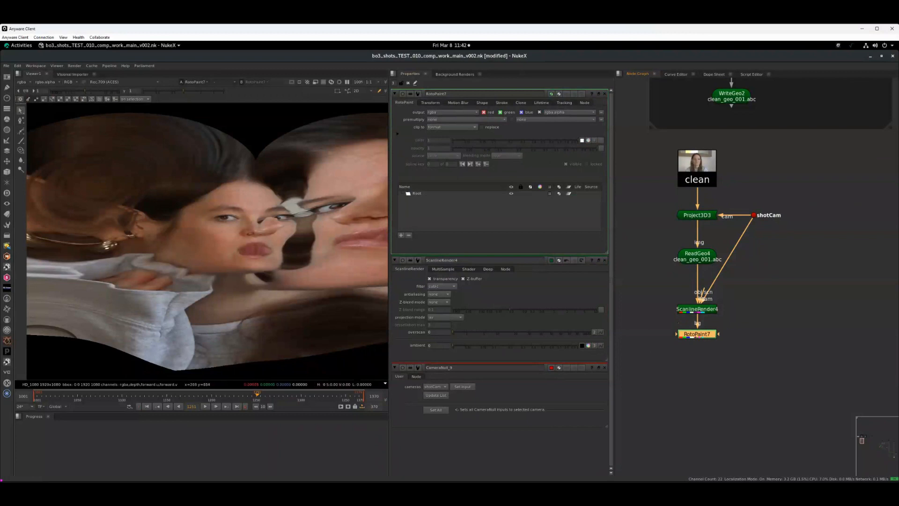
pyautogui.click(21, 140)
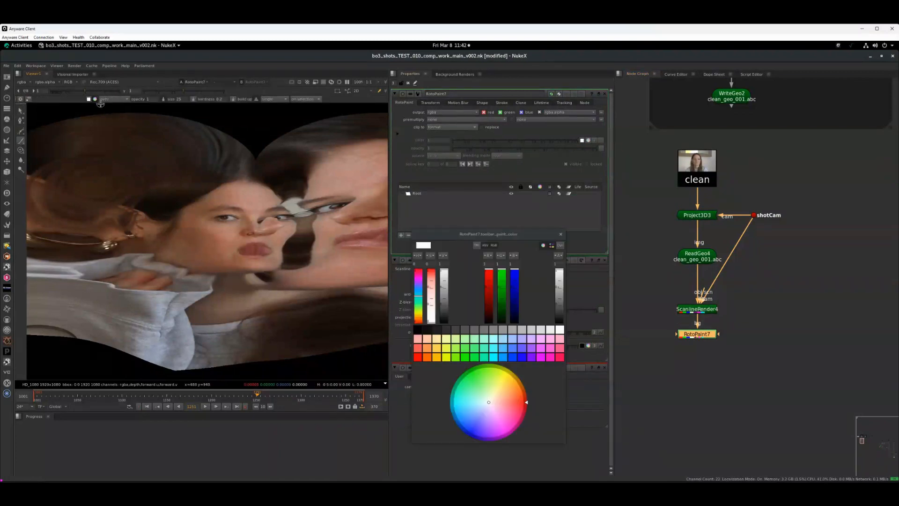
pyautogui.click(95, 99)
pyautogui.click(417, 357)
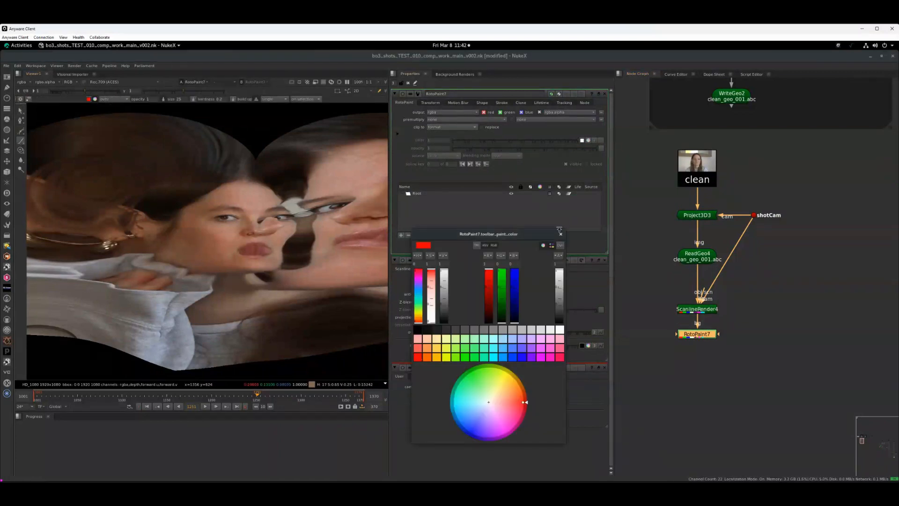
pyautogui.click(560, 234)
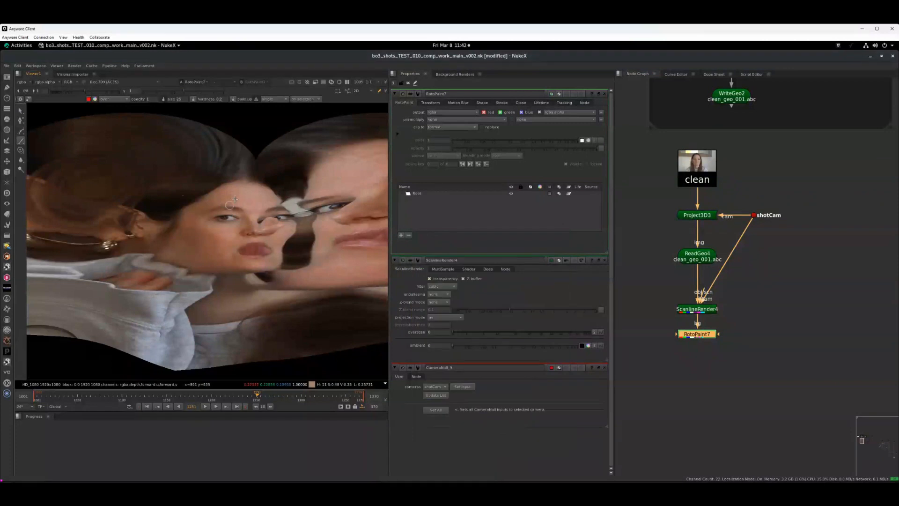
pyautogui.moveTo(251, 199); pyautogui.dragTo(270, 199)
pyautogui.moveTo(701, 334); pyautogui.dragTo(701, 335)
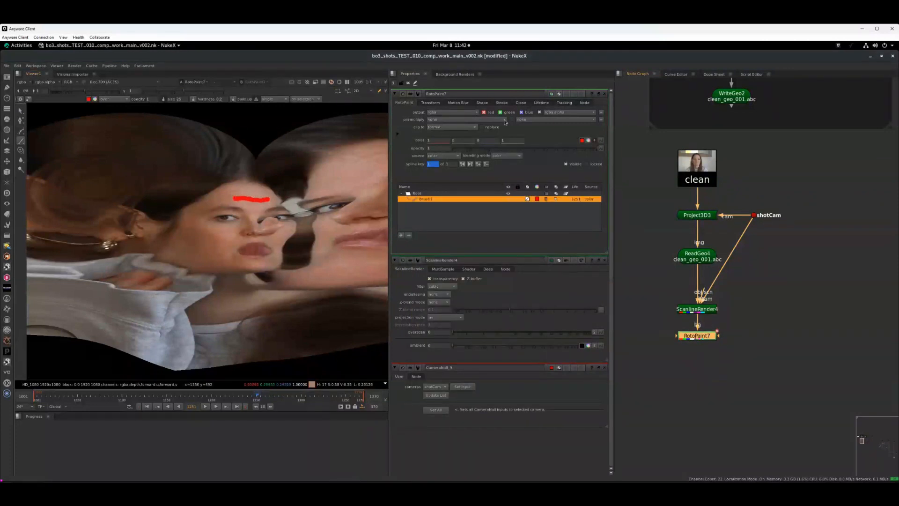
pyautogui.click(542, 103)
pyautogui.click(423, 121)
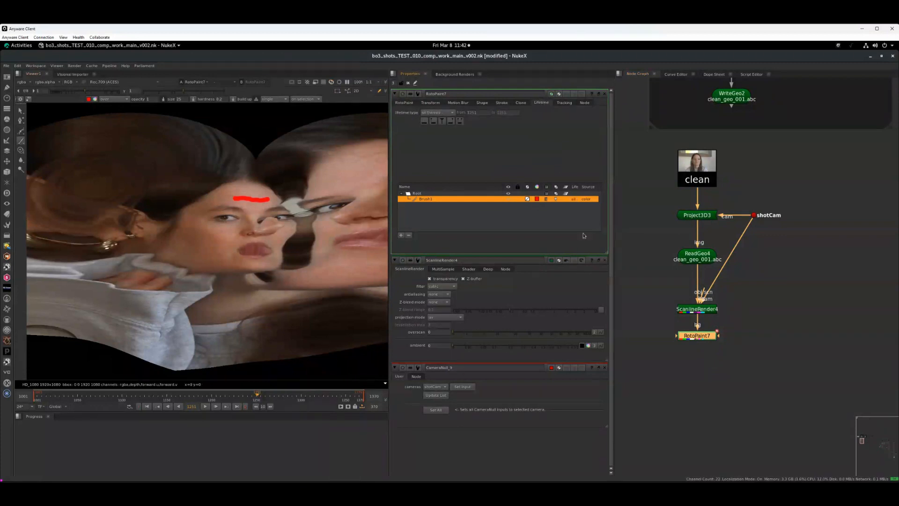
# - Copy the clean ReadGeo node and paste it below the RotoPaint node
pyautogui.moveTo(699, 331); pyautogui.dragTo(693, 271, button='middle')
pyautogui.click(700, 202)
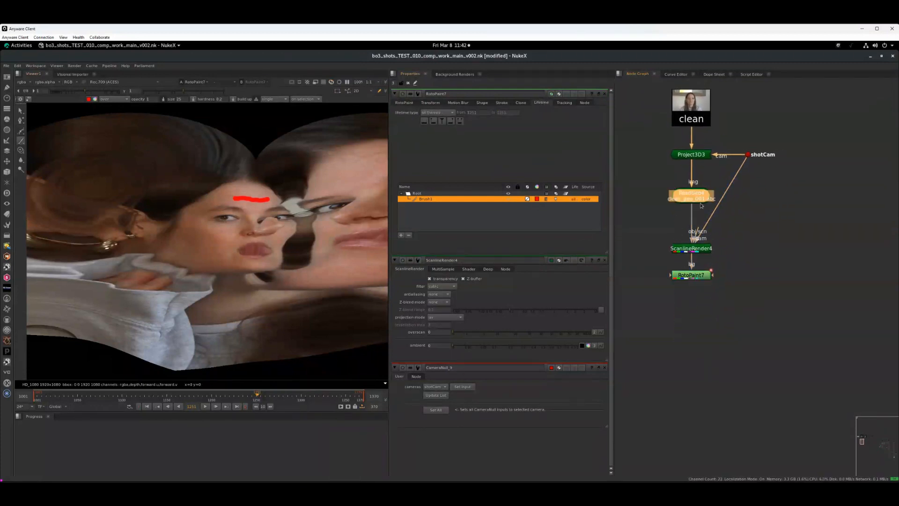
pyautogui.click(696, 276)
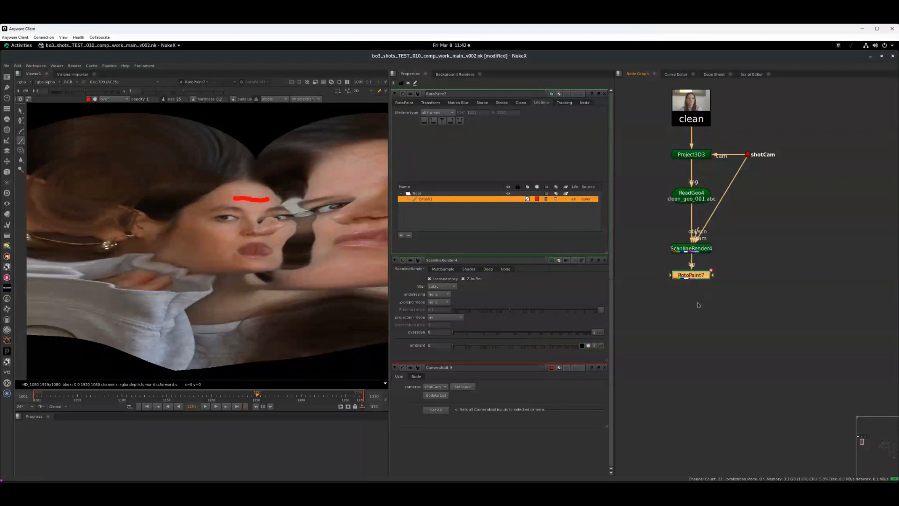
pyautogui.hotkey('ctrl', 'v')
pyautogui.moveTo(699, 295); pyautogui.dragTo(700, 305)
# - Add a second ScanlineRender node below the new ReadGeo copy
pyautogui.press('Tab')
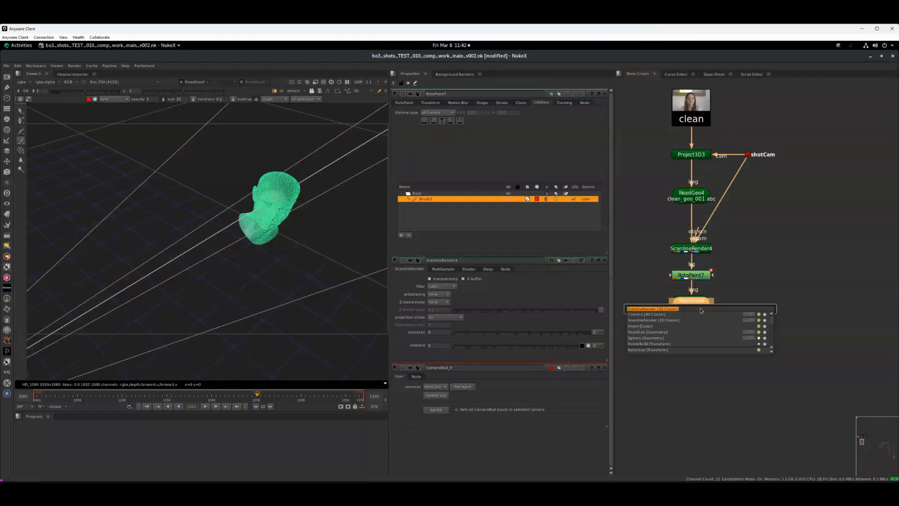
pyautogui.write('sca')
pyautogui.click(656, 315)
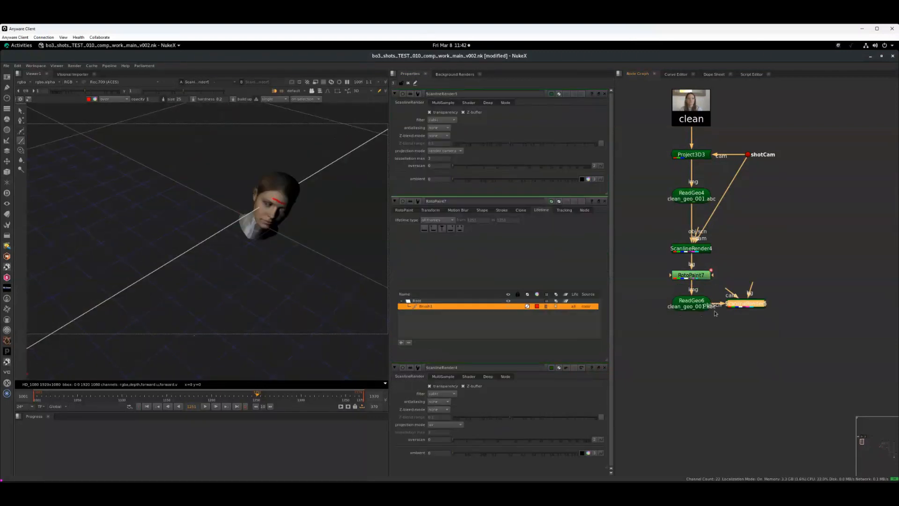
pyautogui.moveTo(751, 301); pyautogui.dragTo(687, 361)
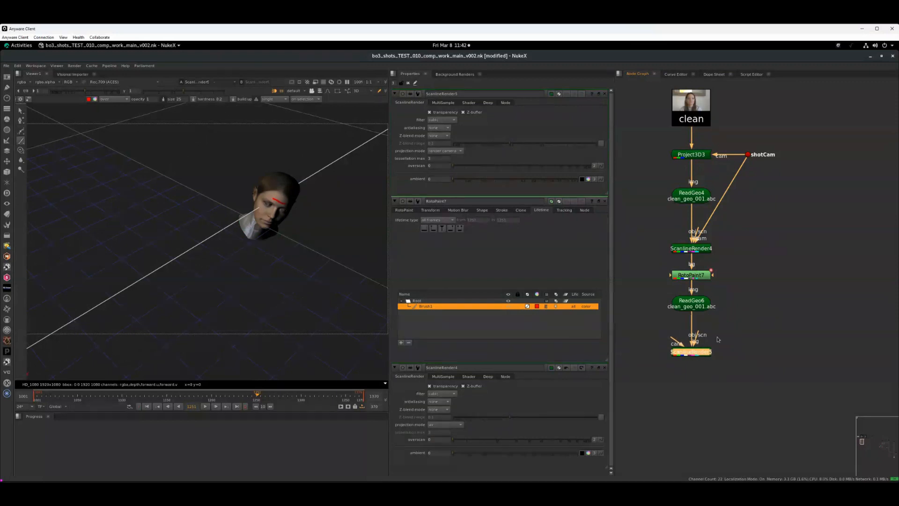
# - Paste a camera null set to shotCam and connect it to the second ScanlineRender's cam input
pyautogui.click(739, 348)
pyautogui.hotkey('ctrl', 'v')
pyautogui.moveTo(685, 345); pyautogui.dragTo(746, 356)
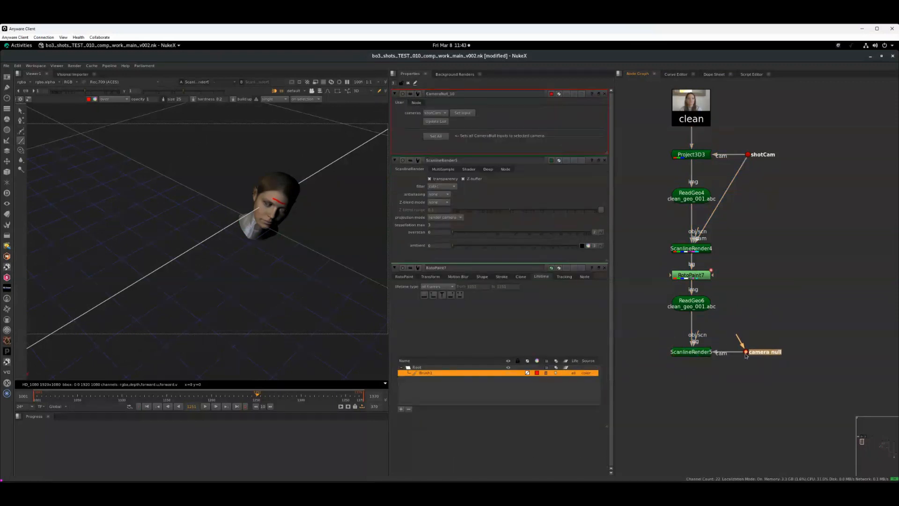
pyautogui.click(463, 114)
pyautogui.click(691, 355)
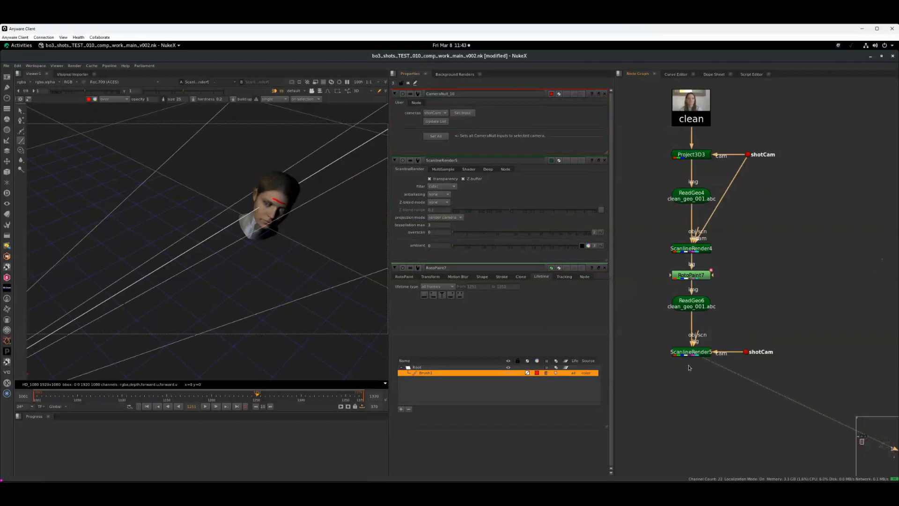
# - Play through the sequence in the 2D viewer to review how the painted stroke follows the face
pyautogui.click(233, 293)
pyautogui.press('Tab')
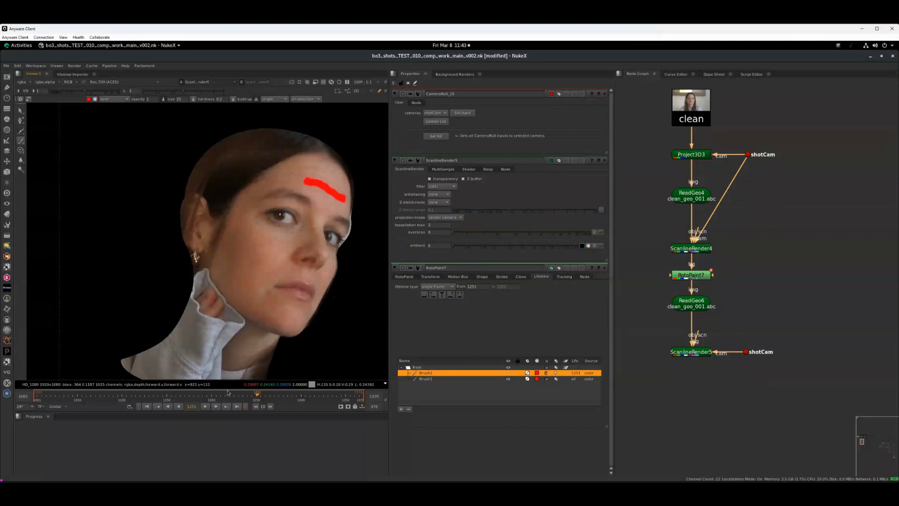
pyautogui.click(206, 406)
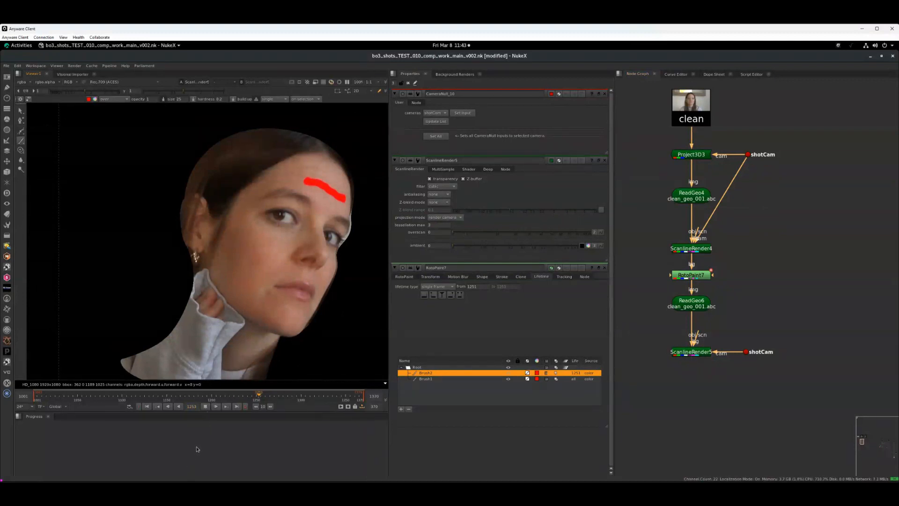
pyautogui.click(295, 395)
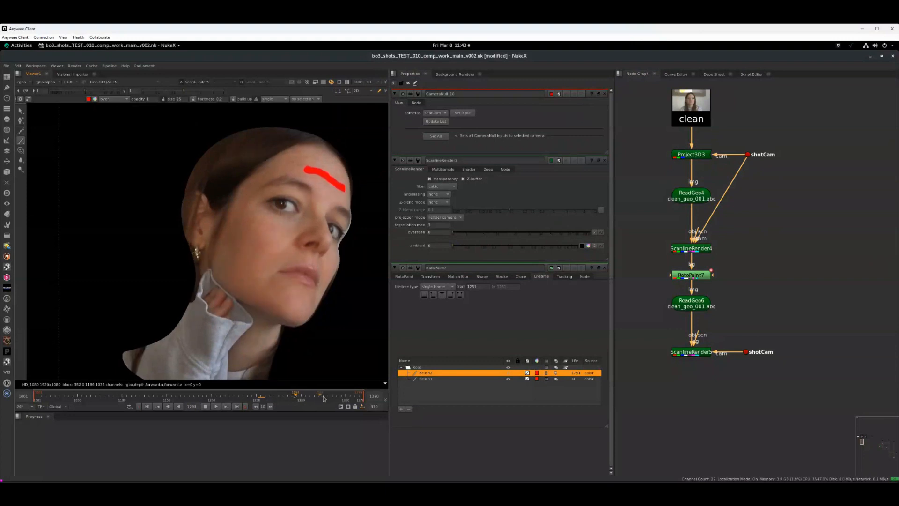
pyautogui.click(319, 397)
pyautogui.click(344, 396)
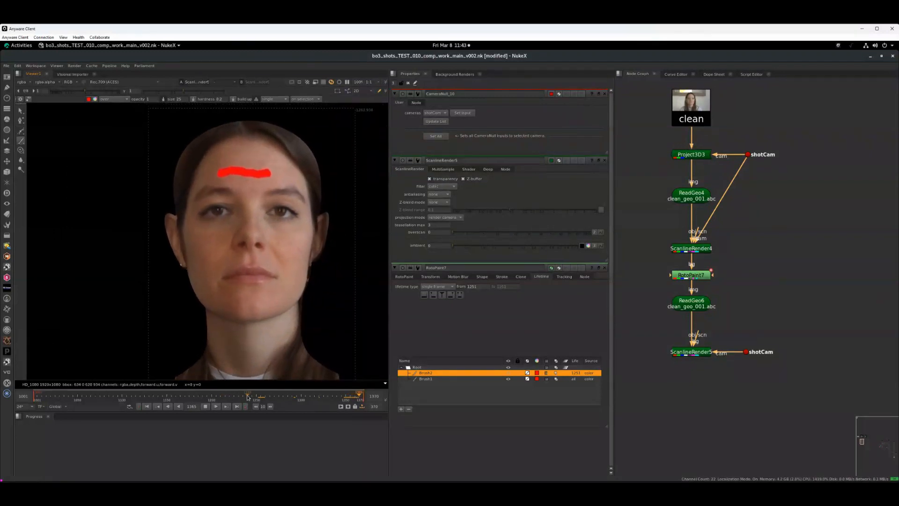
pyautogui.click(206, 407)
pyautogui.press('1')
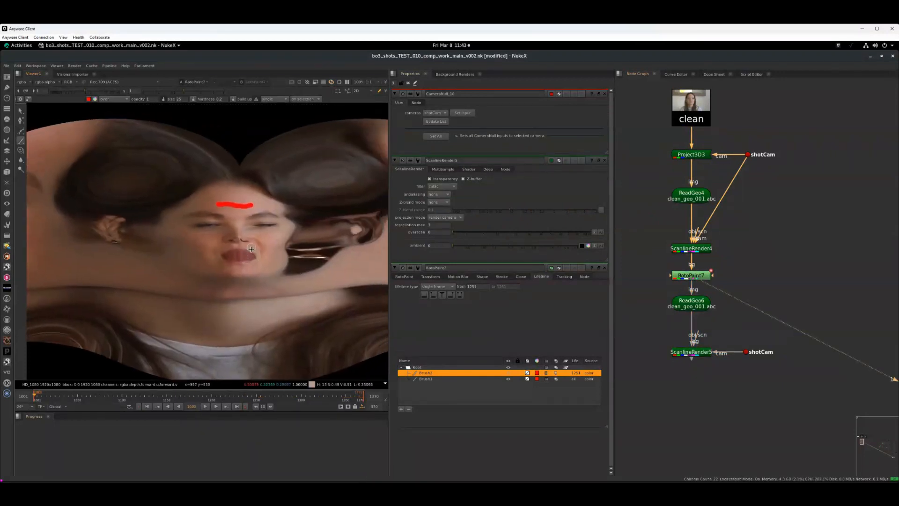
pyautogui.press('+')
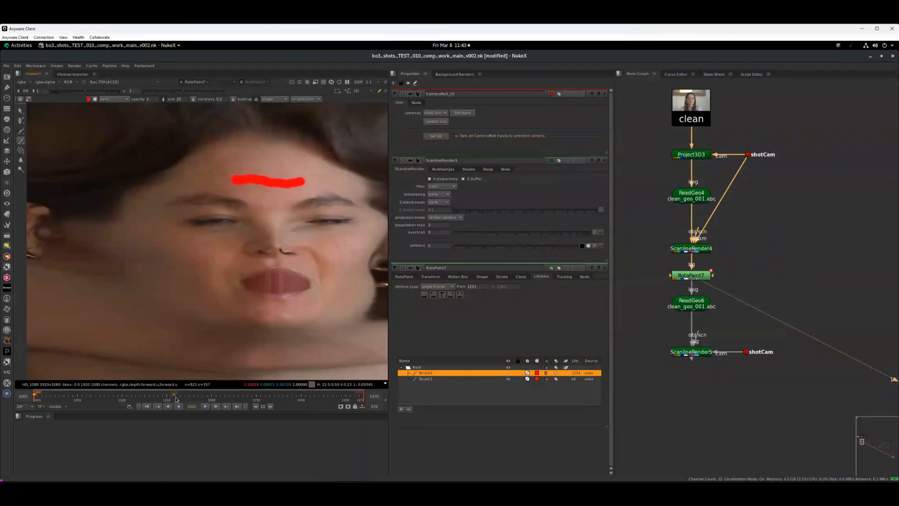
# - Review the second ScanlineRender's reprojected output by scrubbing through the timeline in the viewer
pyautogui.moveTo(186, 401); pyautogui.dragTo(213, 402)
pyautogui.click(698, 353)
pyautogui.press('1')
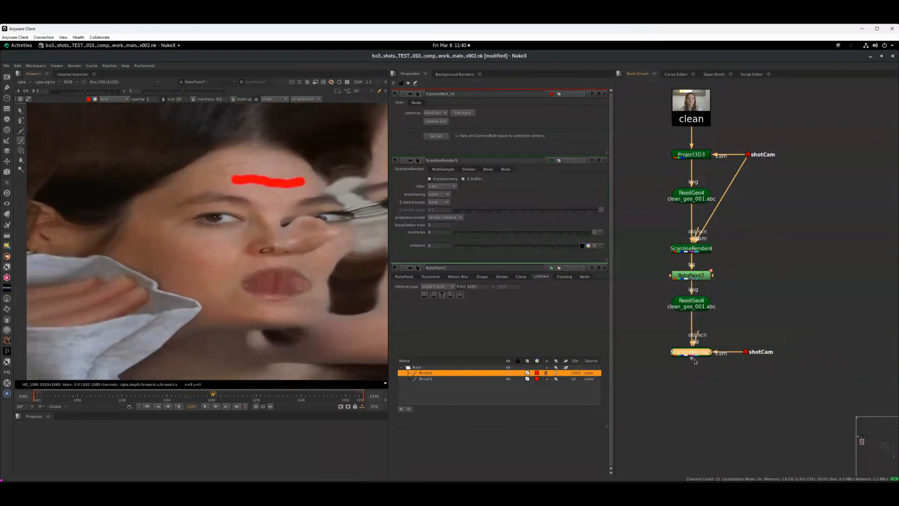
pyautogui.click(661, 367)
pyautogui.press('f')
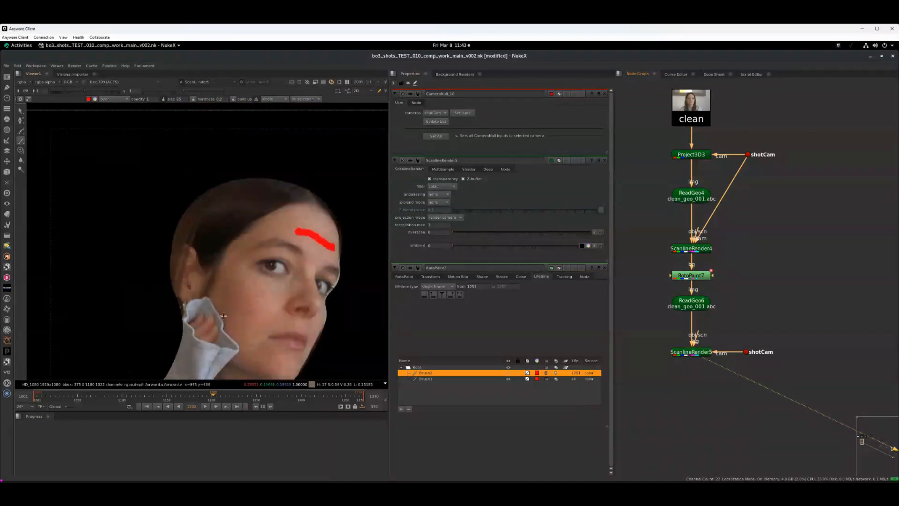
pyautogui.click(111, 397)
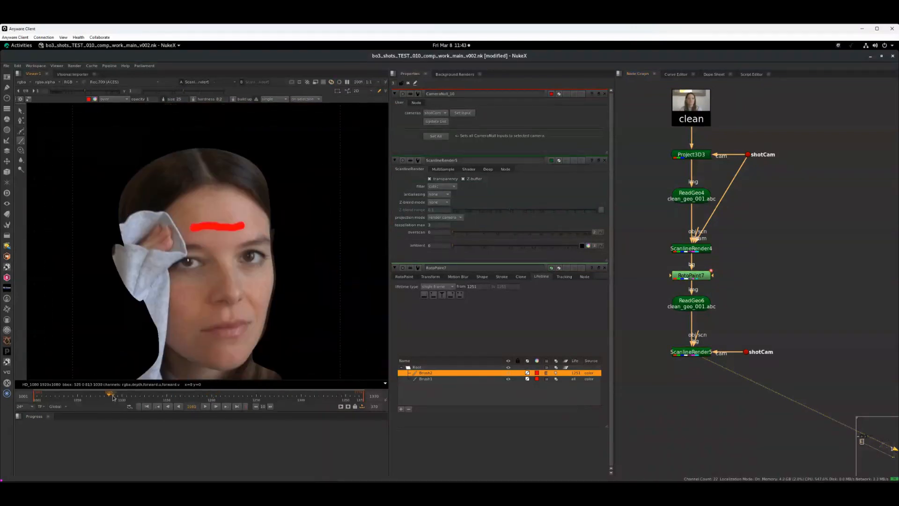
pyautogui.click(77, 398)
pyautogui.moveTo(99, 397); pyautogui.dragTo(109, 399)
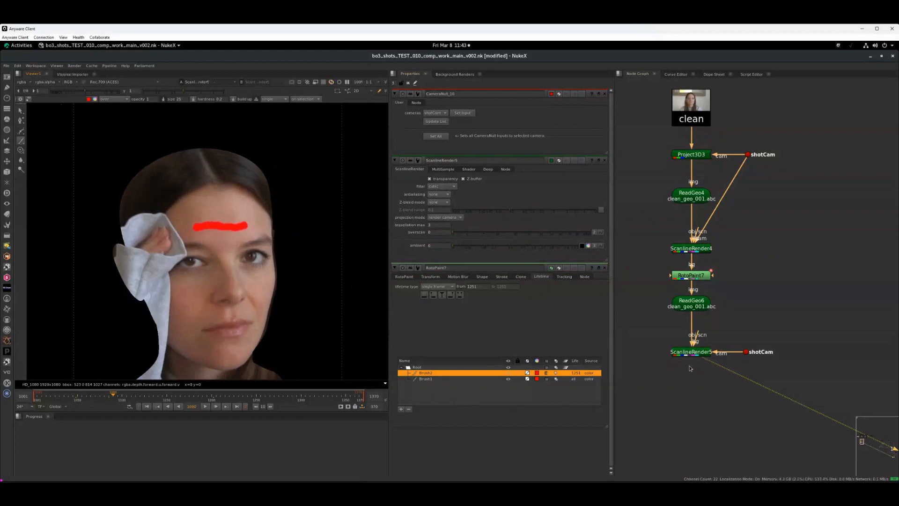
# - Delete the RotoPaint7 node from the clean UV branch
pyautogui.click(692, 277)
pyautogui.press('Delete')
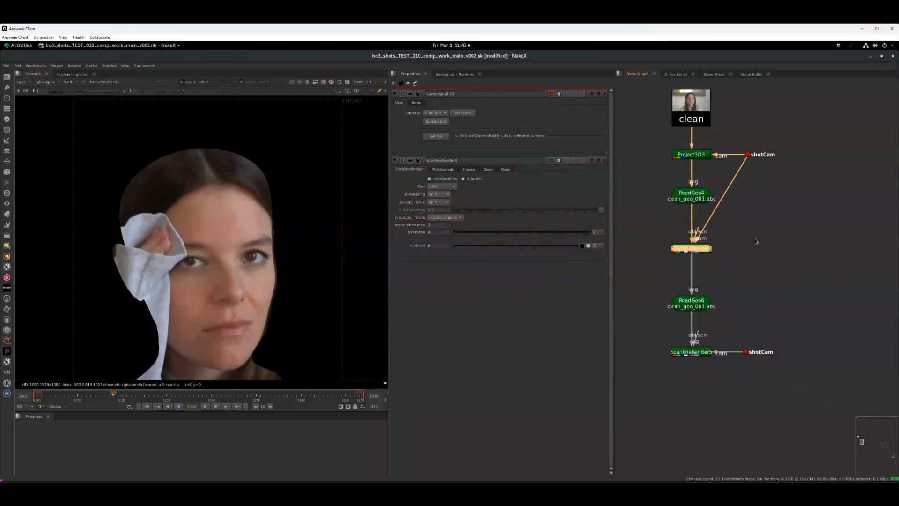
# - Move the tattoo_geo ReadGeo5 node into place and add a Project3D node above it
pyautogui.moveTo(787, 225); pyautogui.dragTo(607, 397, button='middle')
pyautogui.moveTo(883, 199); pyautogui.dragTo(794, 235, button='middle')
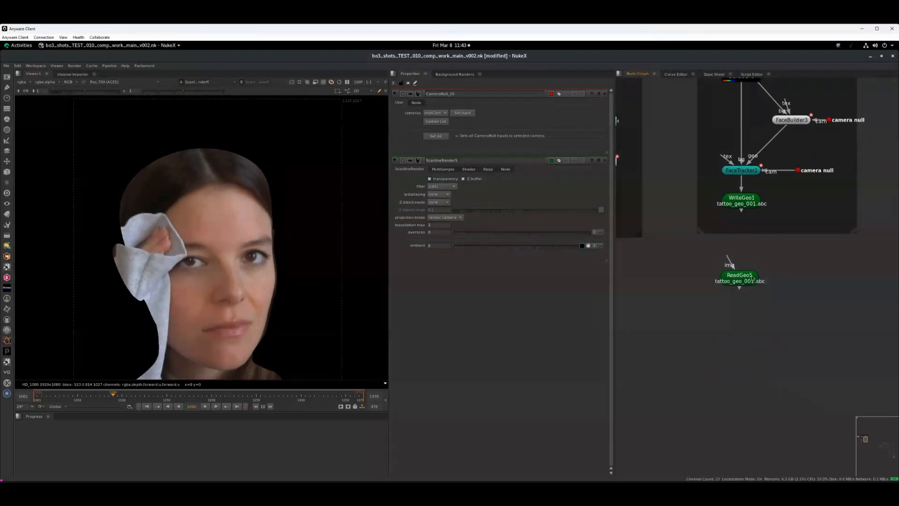
pyautogui.moveTo(752, 280); pyautogui.dragTo(745, 348)
pyautogui.moveTo(781, 288); pyautogui.dragTo(749, 320, button='middle')
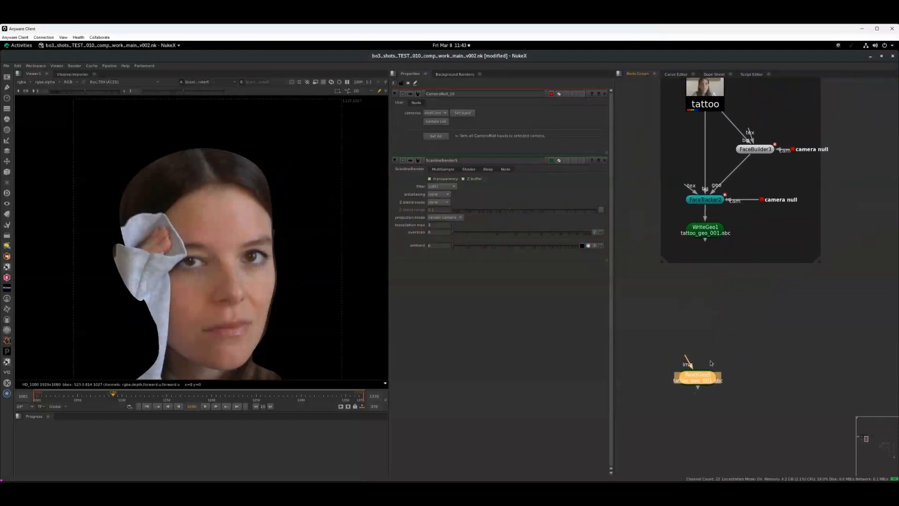
pyautogui.moveTo(711, 354); pyautogui.dragTo(710, 340, button='middle')
pyautogui.click(693, 307)
pyautogui.press('Tab')
pyautogui.write('pr')
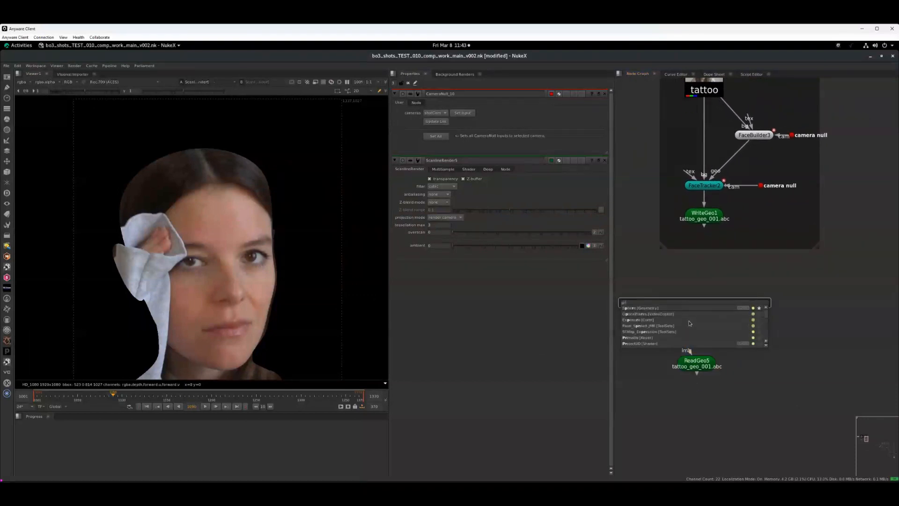
pyautogui.write('oject3D [Shader')
pyautogui.click(655, 314)
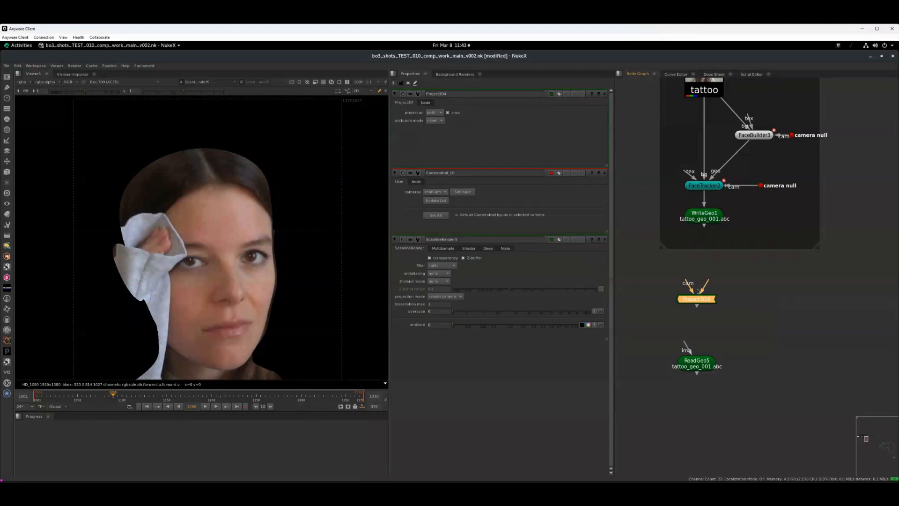
# - Wire Project3D4 into ReadGeo5, feed its cam input a camera null set to shotCam, and paste the tattoo footage above it
pyautogui.moveTo(685, 342); pyautogui.dragTo(768, 314)
pyautogui.click(759, 328)
pyautogui.hotkey('shift', 'c')
pyautogui.click(442, 138)
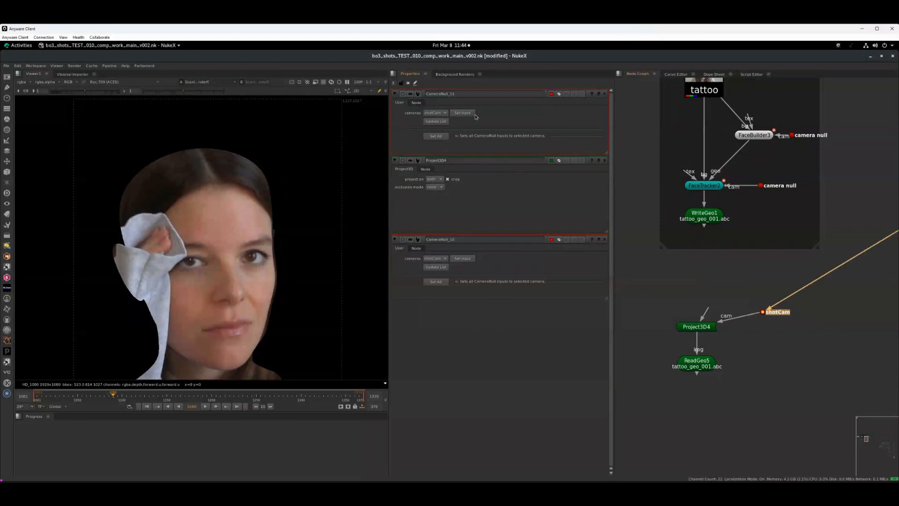
pyautogui.click(698, 83)
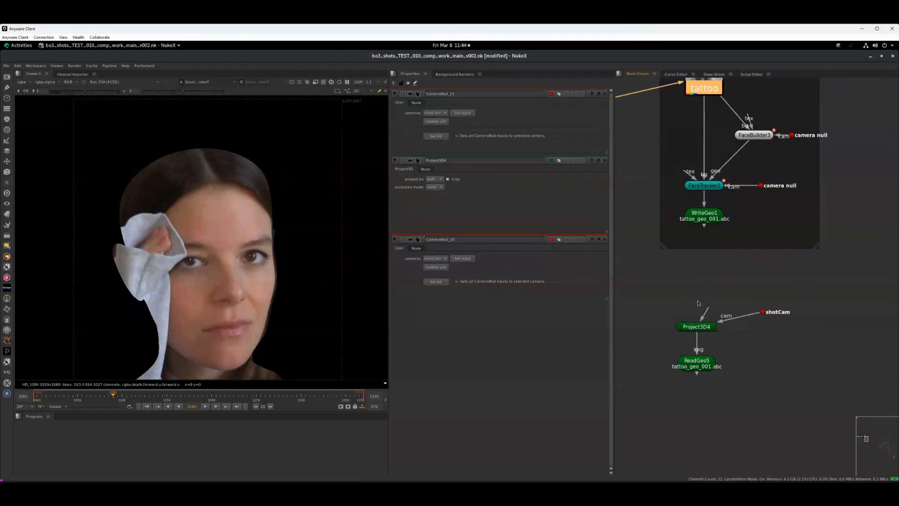
pyautogui.hotkey('ctrl', 'v')
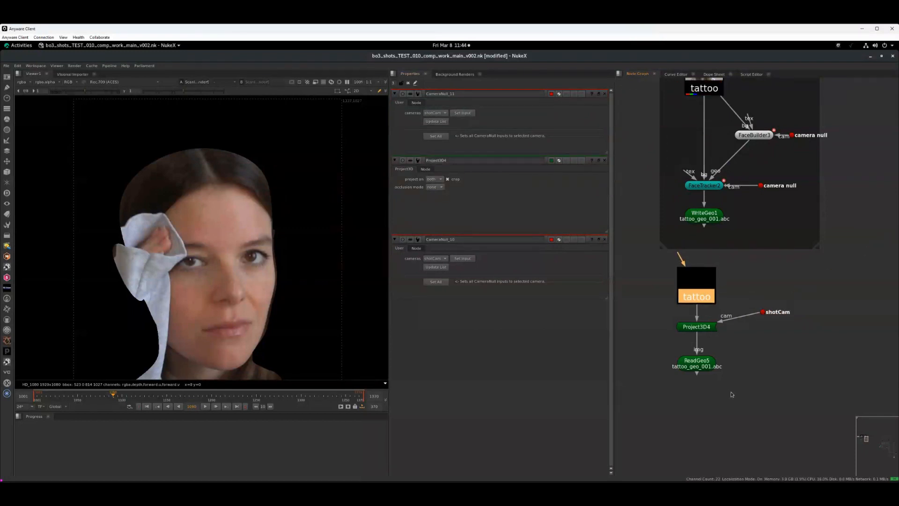
# - Add a ScanlineRender node below ReadGeo5 and connect its cam input to shotCam
pyautogui.moveTo(732, 394); pyautogui.dragTo(734, 316, button='middle')
pyautogui.click(687, 287)
pyautogui.press('Tab')
pyautogui.write('sv')
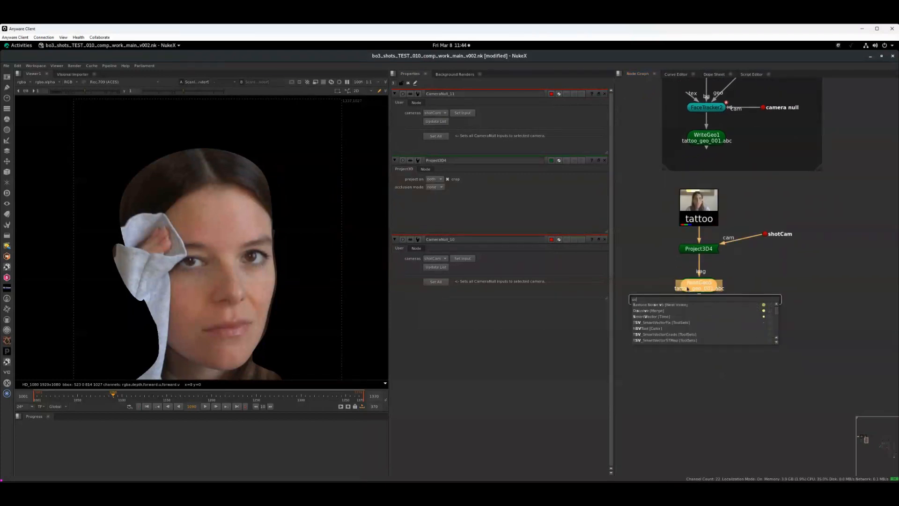
pyautogui.press('BackSpace')
pyautogui.press('BackSpace')
pyautogui.write('scan')
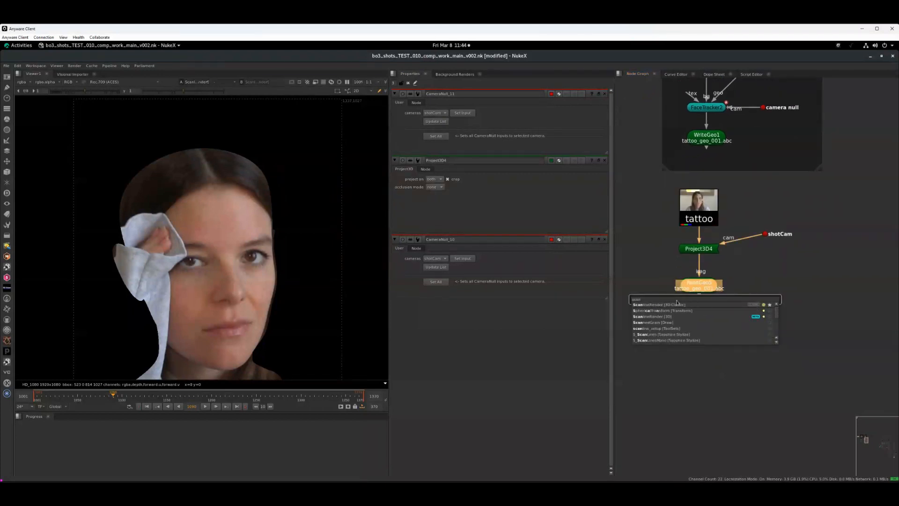
pyautogui.press('Return')
pyautogui.moveTo(748, 287); pyautogui.dragTo(765, 234)
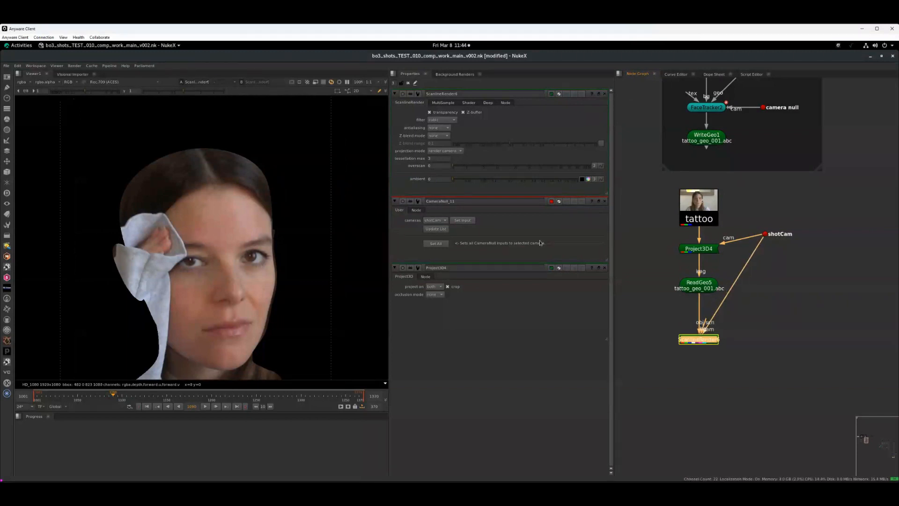
# - Set the new ScanlineRender's projection mode to uv and zoom into the unwrapped face
pyautogui.click(444, 151)
pyautogui.click(449, 136)
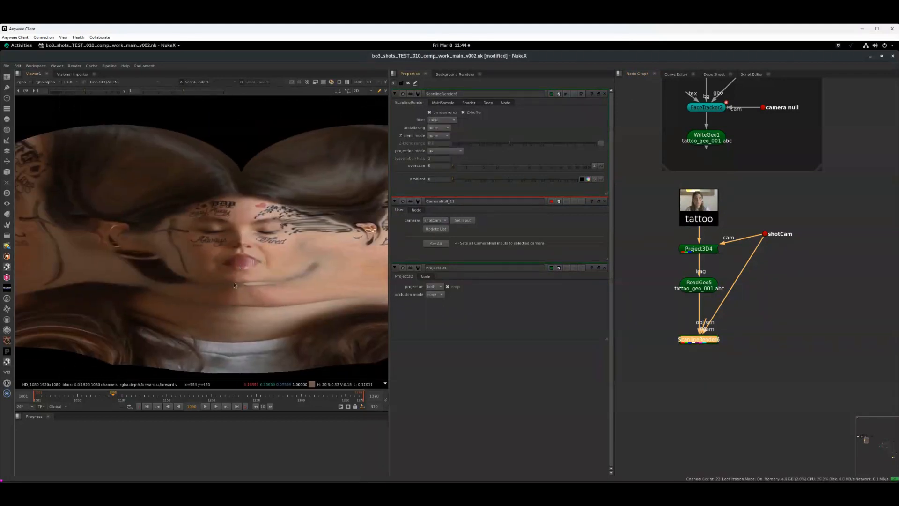
pyautogui.scroll(2, 213, 243)
pyautogui.moveTo(258, 276); pyautogui.dragTo(259, 288, button='middle')
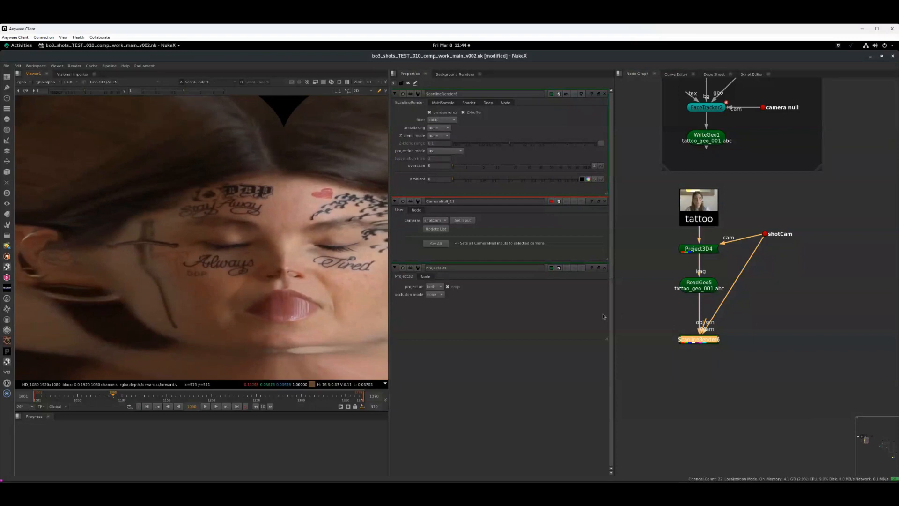
# - Compare the tattoo UV render with the clean UV render by toggling between the two viewer inputs
pyautogui.moveTo(699, 373); pyautogui.dragTo(831, 345, button='middle')
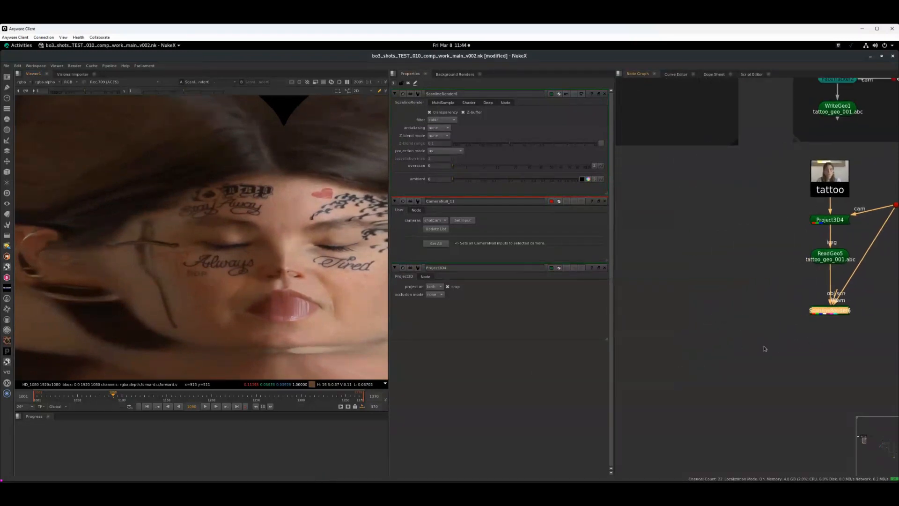
pyautogui.moveTo(763, 347); pyautogui.dragTo(884, 355, button='middle')
pyautogui.moveTo(772, 330); pyautogui.dragTo(583, 293, button='middle')
pyautogui.click(678, 367)
pyautogui.click(679, 265)
pyautogui.press('1')
pyautogui.click(800, 278)
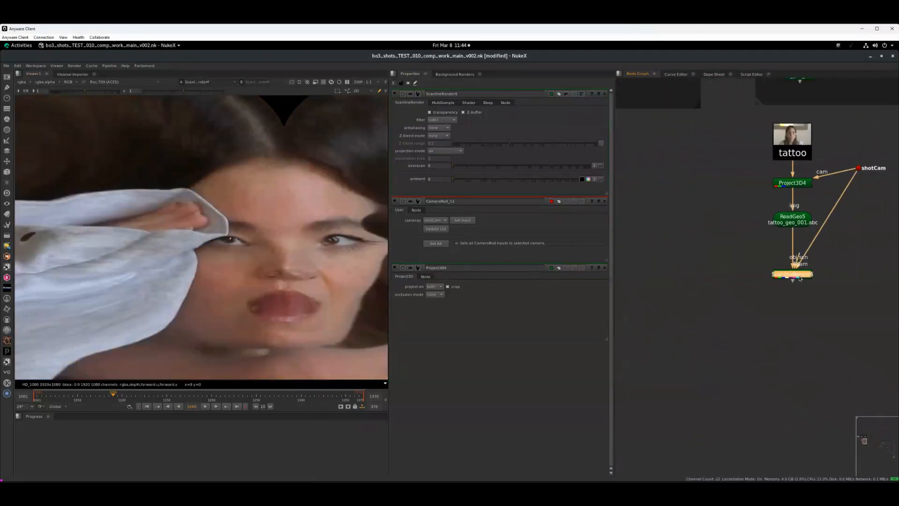
pyautogui.press('2')
pyautogui.press('1')
pyautogui.press('2')
pyautogui.press('1')
pyautogui.press('2')
pyautogui.press('1')
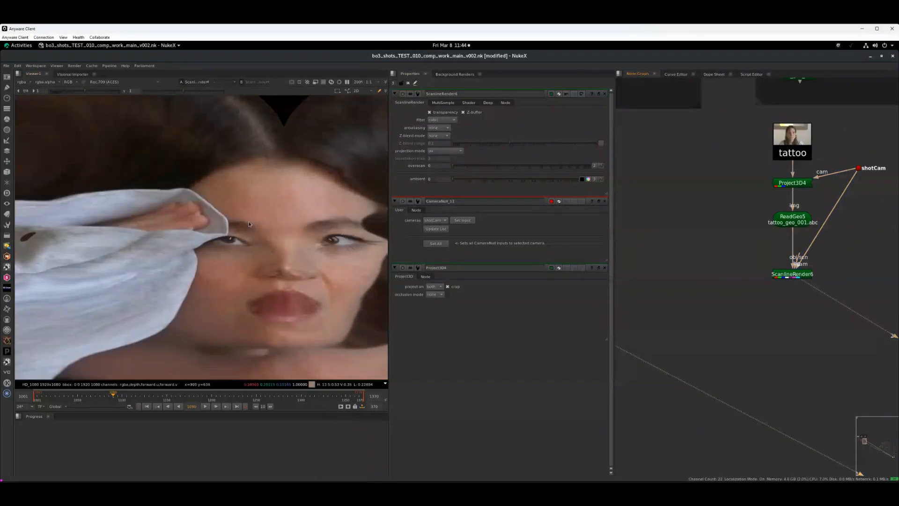
pyautogui.press('2')
pyautogui.press('1')
pyautogui.press('2')
pyautogui.press('1')
pyautogui.press('2')
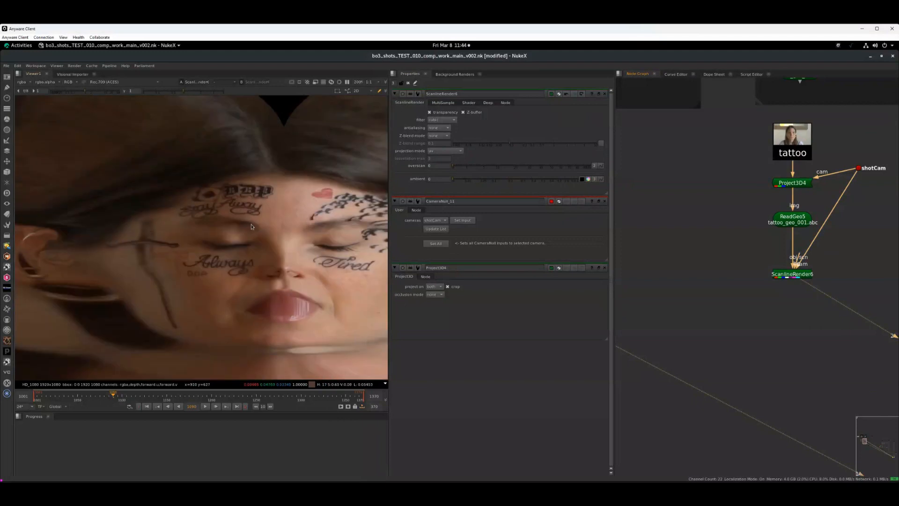
pyautogui.press('1')
pyautogui.press('2')
pyautogui.press('1')
pyautogui.press('2')
pyautogui.press('1')
pyautogui.press('2')
pyautogui.press('1')
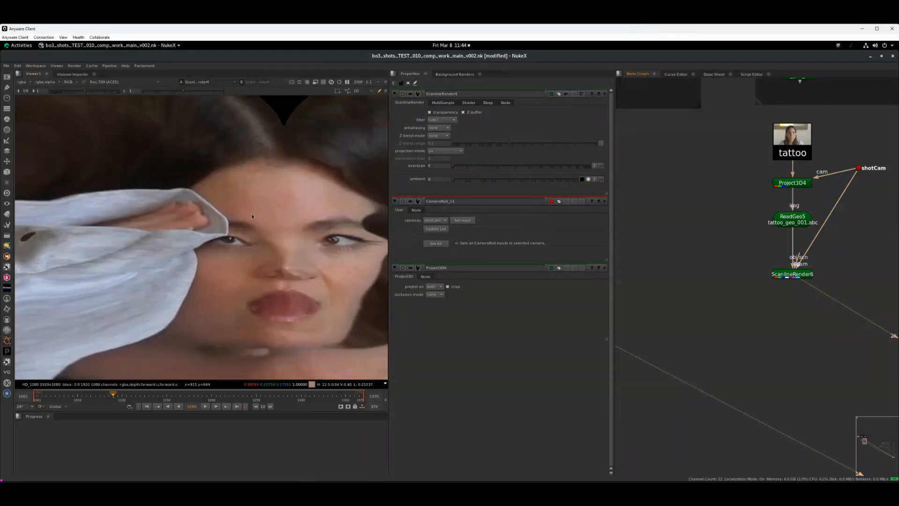
pyautogui.press('2')
pyautogui.press('1')
pyautogui.press('2')
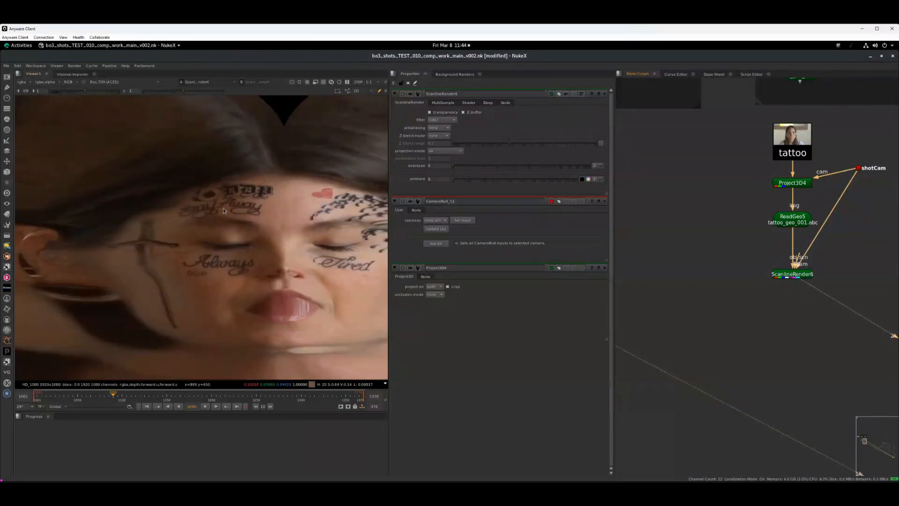
pyautogui.press('1')
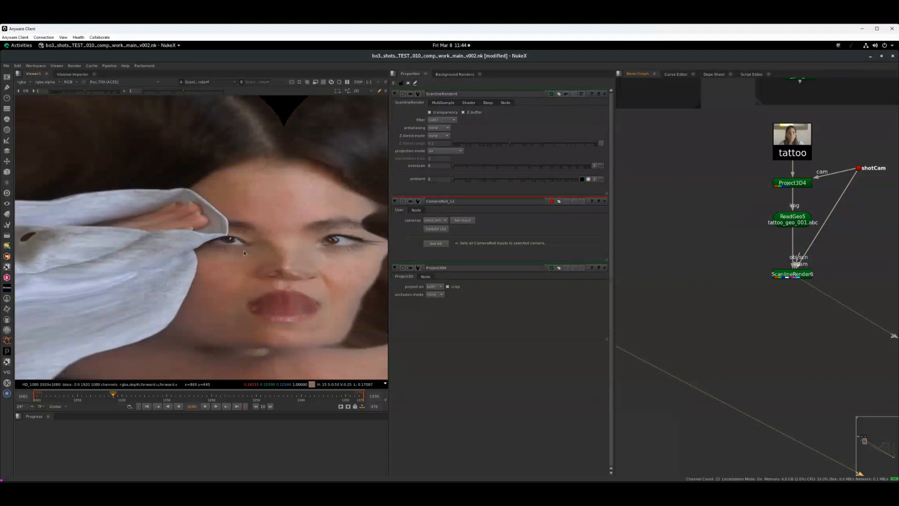
pyautogui.press('2')
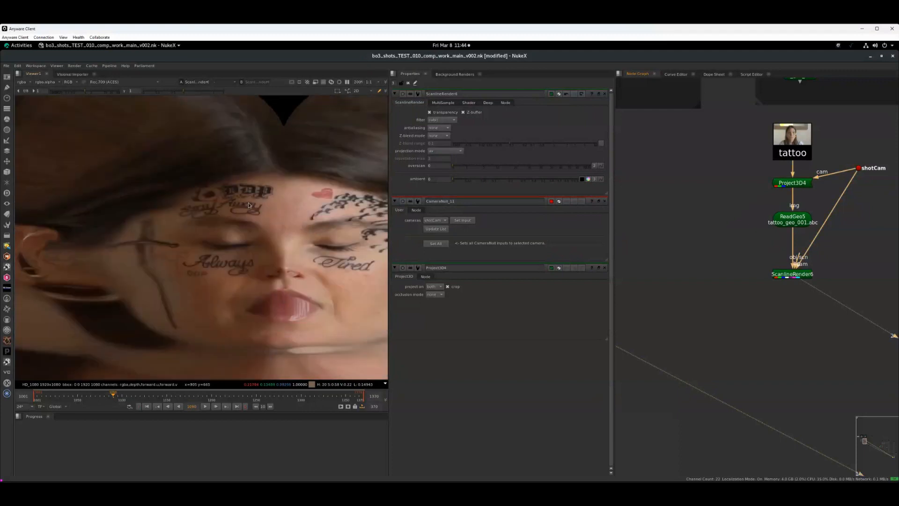
# - Paste the Copy, Premult and RotoPaint setup below ScanlineRender6 and connect it
pyautogui.click(801, 278)
pyautogui.moveTo(793, 309); pyautogui.dragTo(737, 305, button='middle')
pyautogui.click(748, 310)
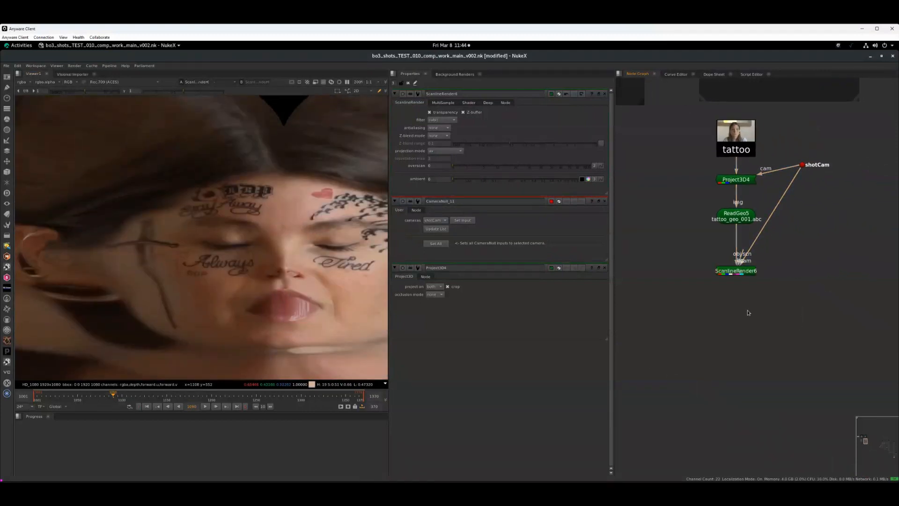
pyautogui.hotkey('ctrl', 'v')
pyautogui.moveTo(695, 282); pyautogui.dragTo(731, 271)
pyautogui.moveTo(698, 303); pyautogui.dragTo(747, 309)
# - In RotoPaint7, draw a Bezier shape around the tattoo lettering on the forehead
pyautogui.click(801, 309)
pyautogui.doubleClick(801, 304)
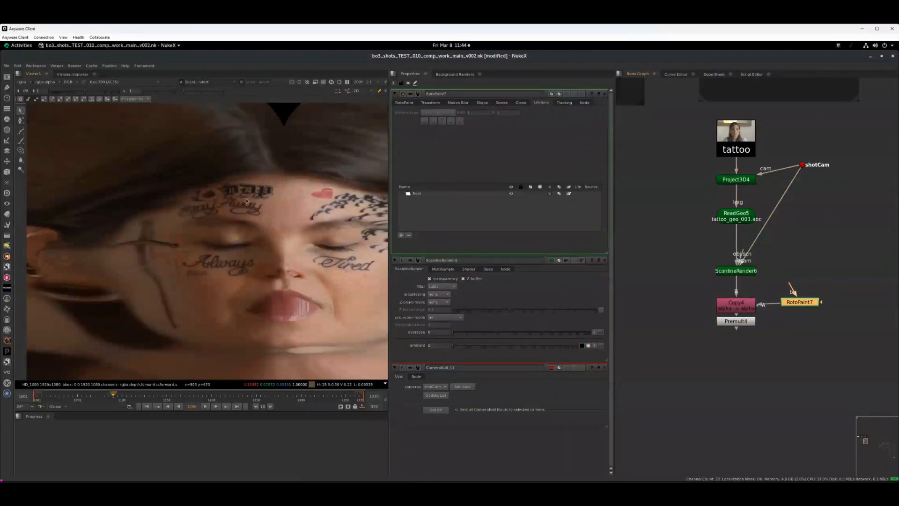
pyautogui.press('v')
pyautogui.moveTo(236, 179); pyautogui.dragTo(226, 183)
pyautogui.click(221, 186)
pyautogui.click(217, 212)
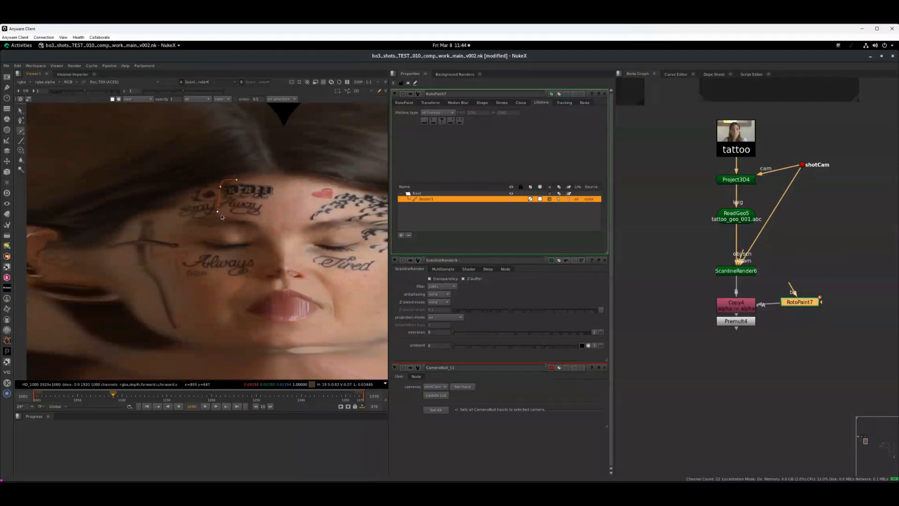
pyautogui.click(275, 181)
pyautogui.click(236, 180)
# - Add a FrameHold node below Premult4
pyautogui.click(749, 323)
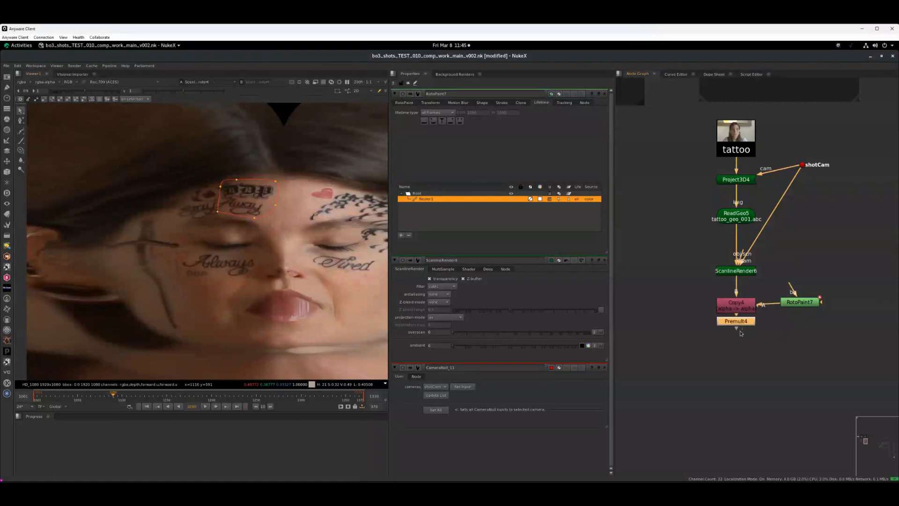
pyautogui.press('Tab')
pyautogui.write('frame')
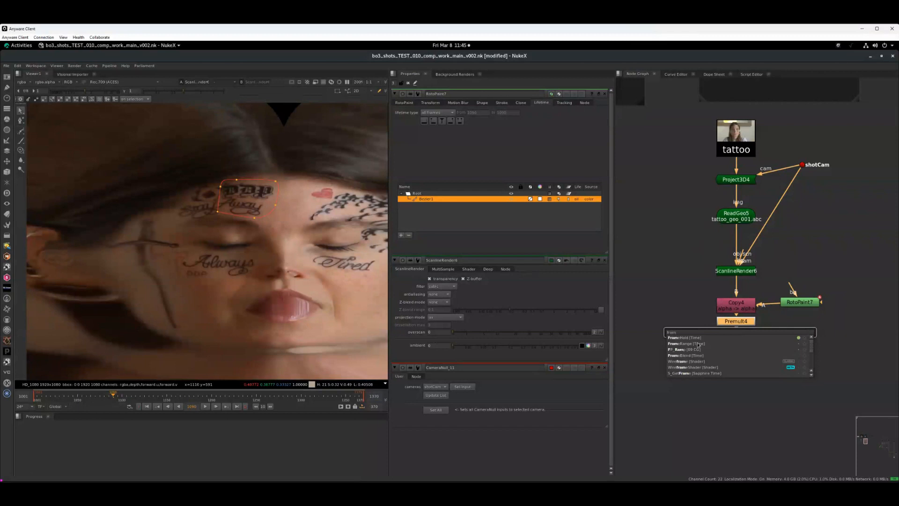
pyautogui.press('Return')
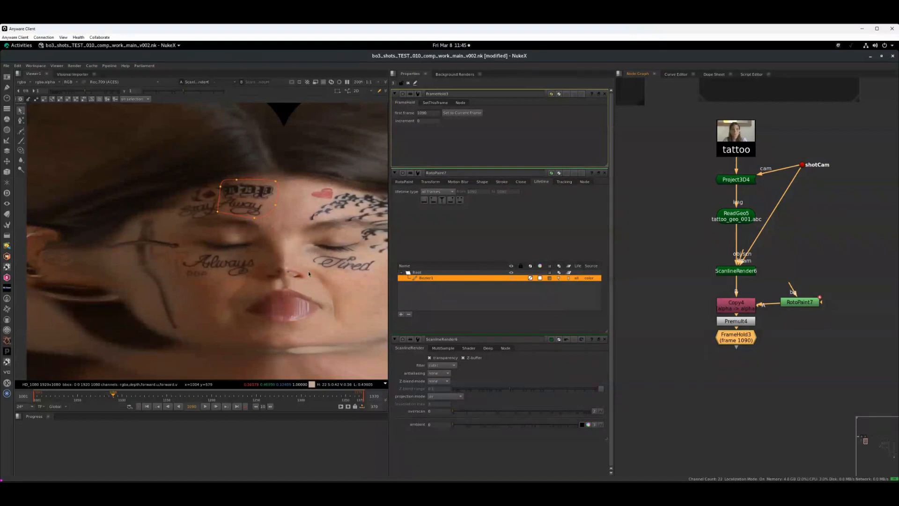
pyautogui.moveTo(325, 284); pyautogui.dragTo(260, 285, button='middle')
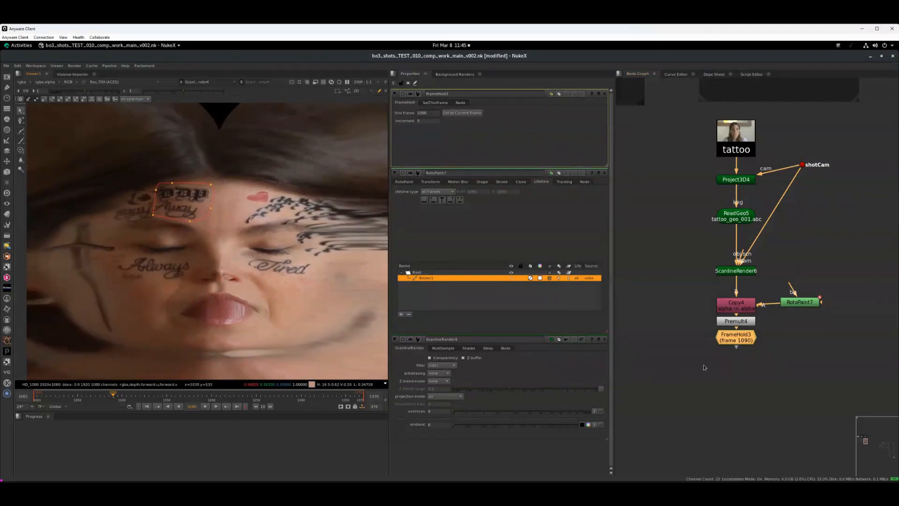
# - Inspect the FrameHold output and the ScanlineRender6 UV render while scrubbing the timeline
pyautogui.moveTo(751, 358); pyautogui.dragTo(754, 352, button='middle')
pyautogui.moveTo(752, 334); pyautogui.dragTo(752, 345)
pyautogui.press('1')
pyautogui.click(729, 382)
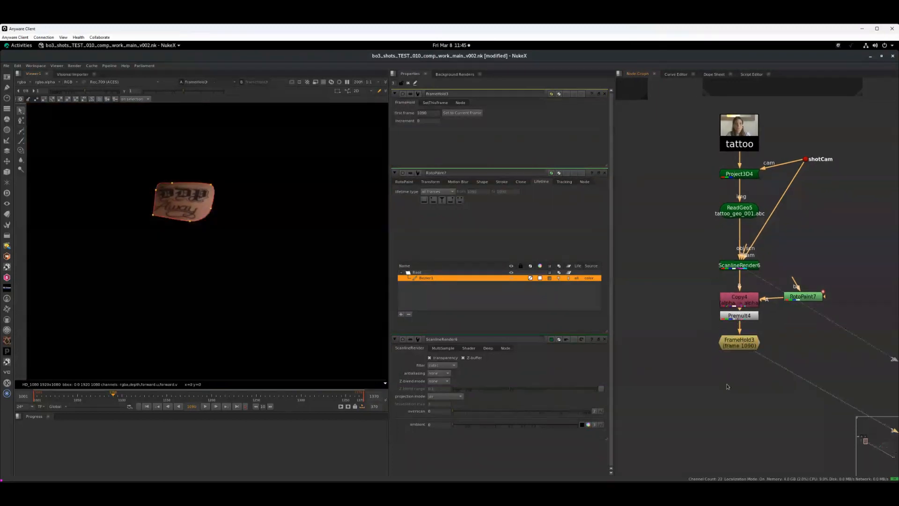
pyautogui.click(747, 315)
pyautogui.click(740, 265)
pyautogui.press('1')
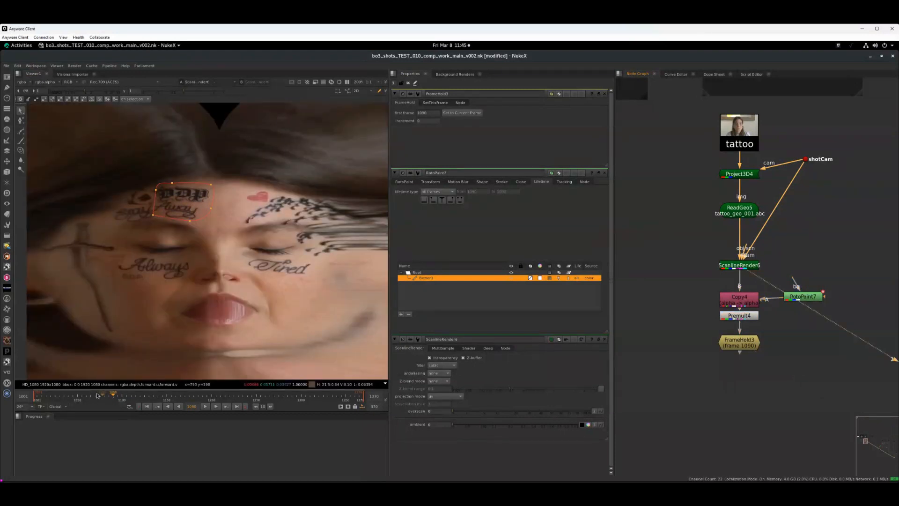
pyautogui.click(78, 396)
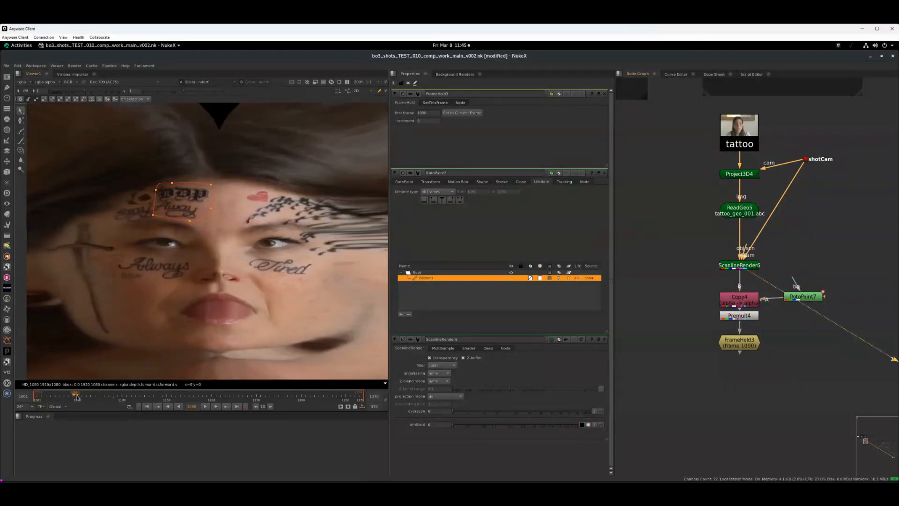
# - Scrub the timeline to a different frame and view the FrameHold3 output
pyautogui.click(208, 398)
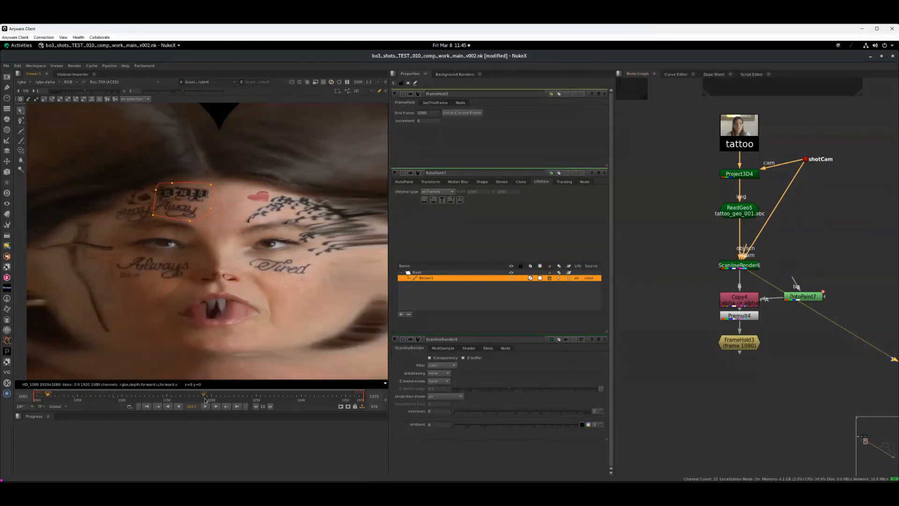
pyautogui.click(231, 400)
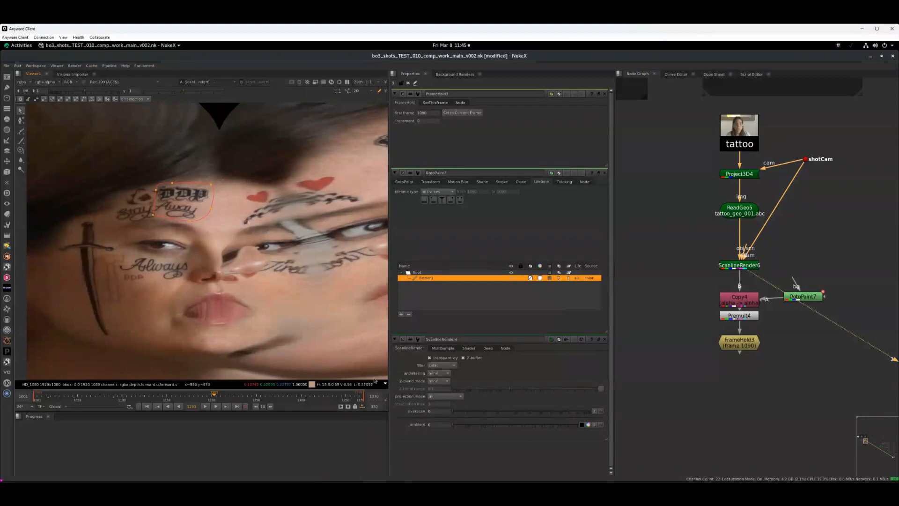
pyautogui.click(743, 346)
pyautogui.press('1')
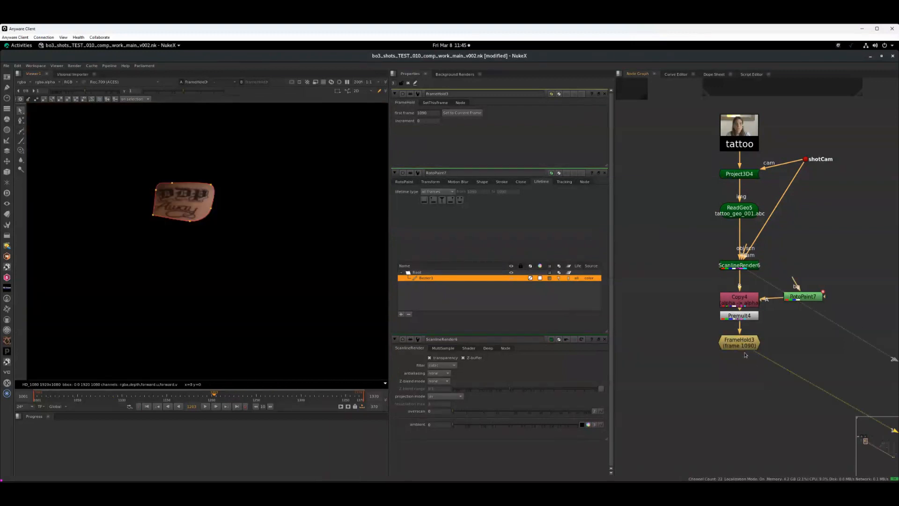
# - Add a Merge (over) node from FrameHold3 and insert it between ScanlineRender4 and ReadGeo6 in the clean branch
pyautogui.moveTo(700, 377); pyautogui.dragTo(760, 342, button='middle')
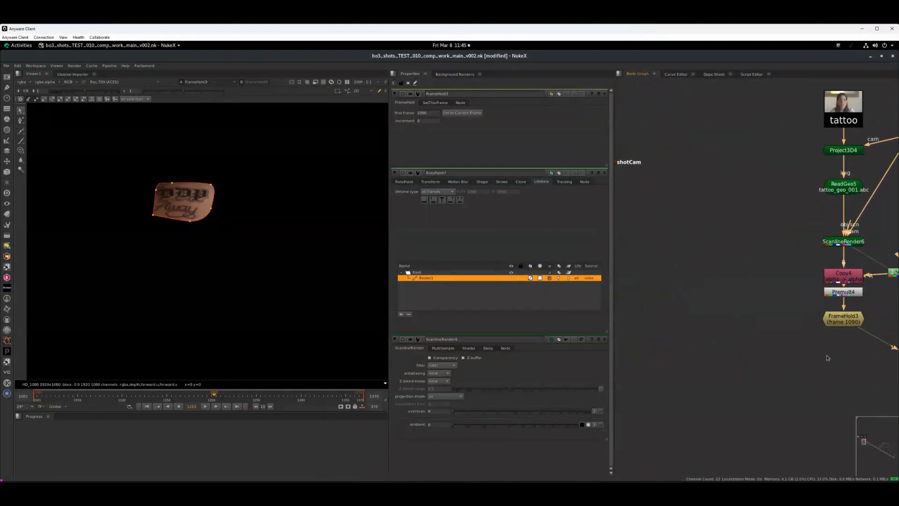
pyautogui.moveTo(827, 358); pyautogui.dragTo(804, 354, button='middle')
pyautogui.press('m')
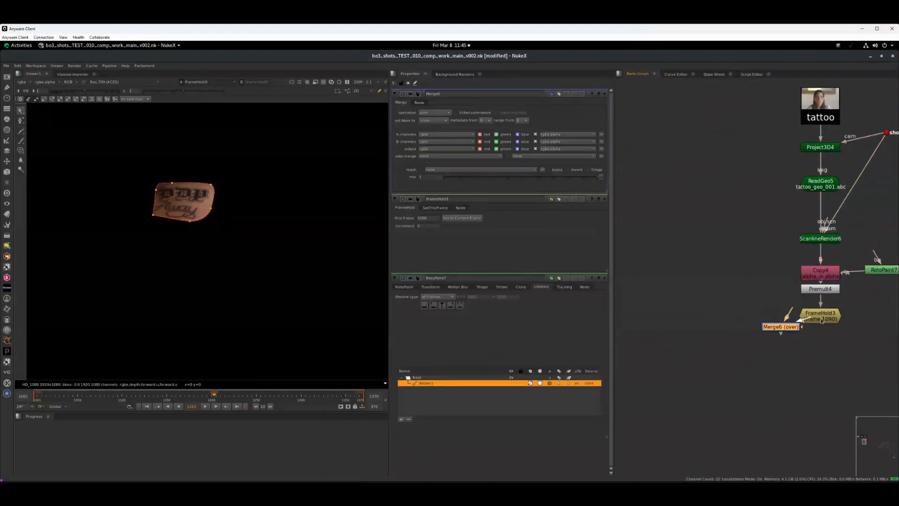
pyautogui.moveTo(783, 330); pyautogui.dragTo(656, 313)
pyautogui.moveTo(656, 313); pyautogui.dragTo(891, 338, button='middle')
pyautogui.moveTo(892, 337); pyautogui.dragTo(833, 317)
pyautogui.moveTo(833, 316); pyautogui.dragTo(788, 314, button='middle')
pyautogui.moveTo(788, 315); pyautogui.dragTo(727, 290)
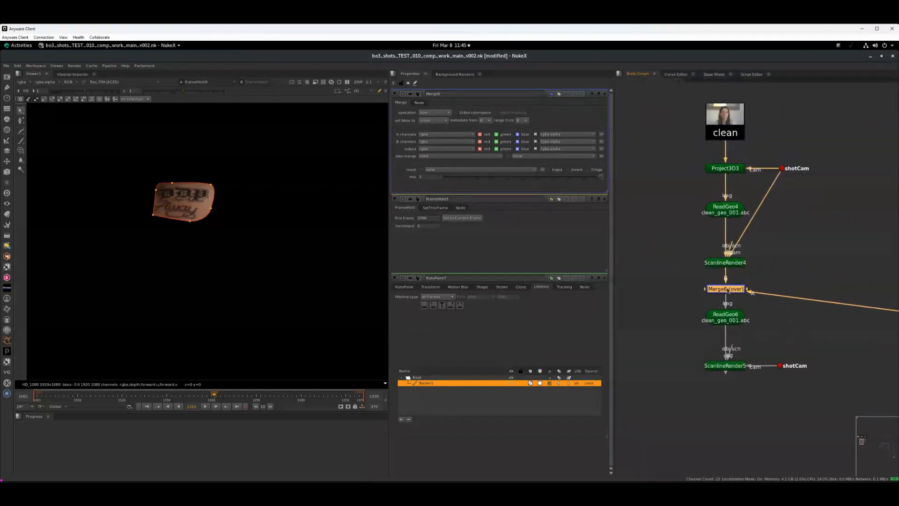
pyautogui.moveTo(673, 269); pyautogui.dragTo(822, 385)
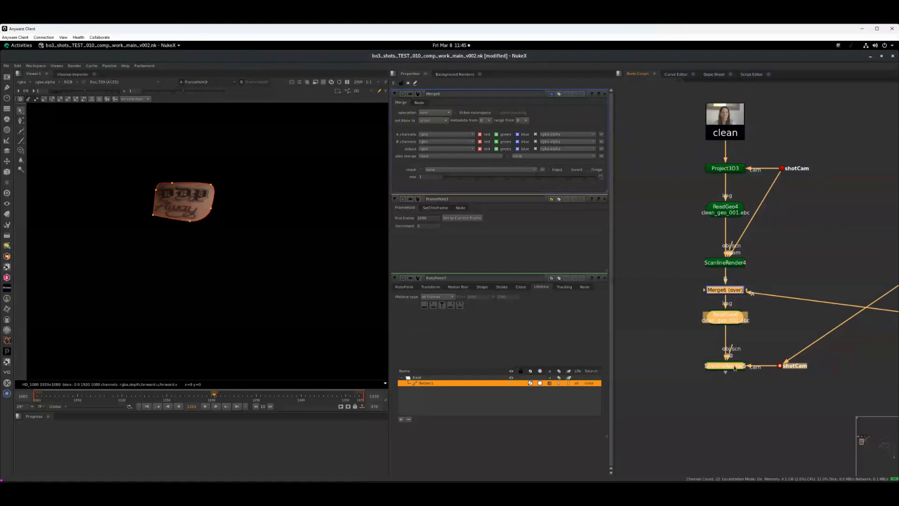
pyautogui.moveTo(734, 369); pyautogui.dragTo(735, 402)
# - View the Merge6 result and zoom in on the forehead tattoo
pyautogui.press('1')
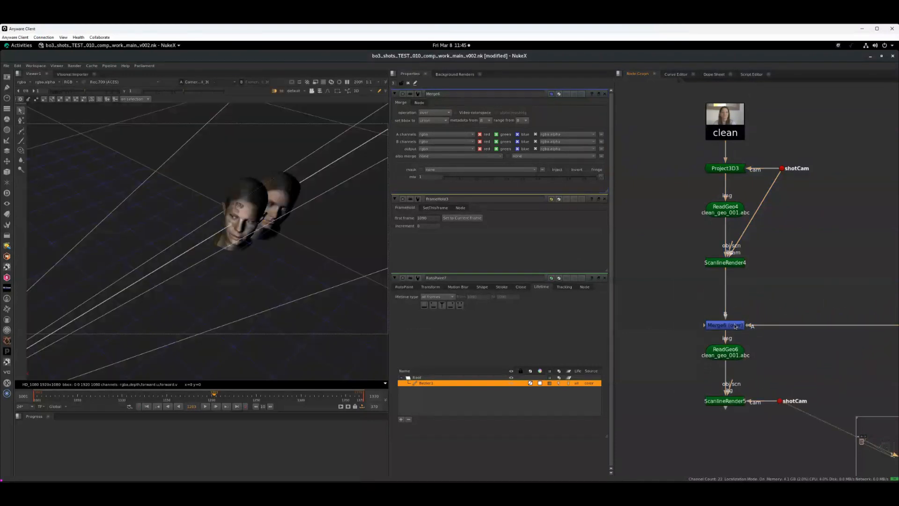
pyautogui.click(733, 327)
pyautogui.press('1')
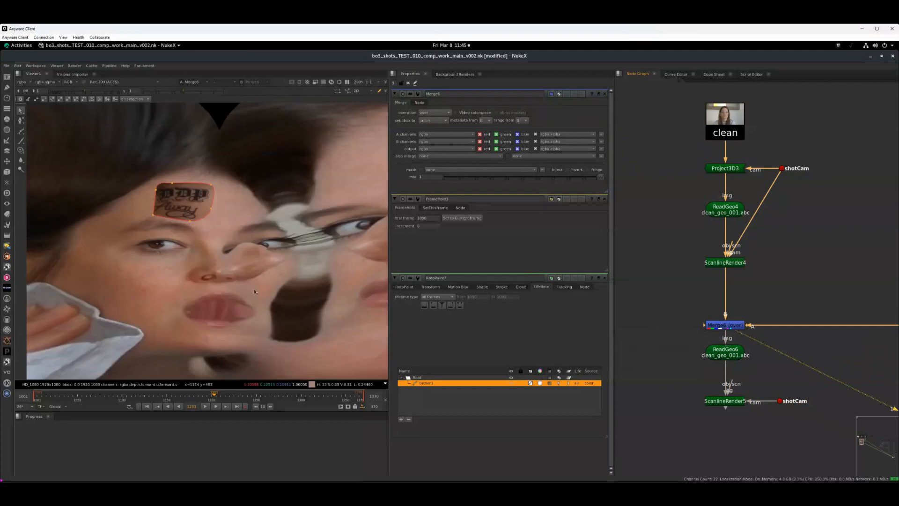
pyautogui.moveTo(253, 290); pyautogui.dragTo(263, 292, button='middle')
pyautogui.scroll(1, 225, 278)
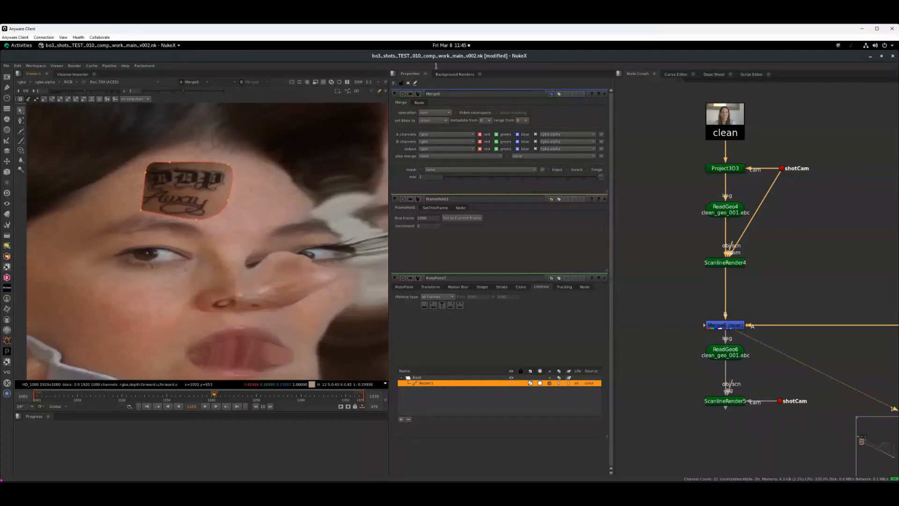
# - Add a Keyer fed by ScanlineRender6 and a Merge set to mask combining it with the RotoPaint7 matte before Copy4
pyautogui.click(408, 83)
pyautogui.moveTo(880, 269); pyautogui.dragTo(596, 230, button='middle')
pyautogui.moveTo(712, 297); pyautogui.dragTo(725, 289, button='middle')
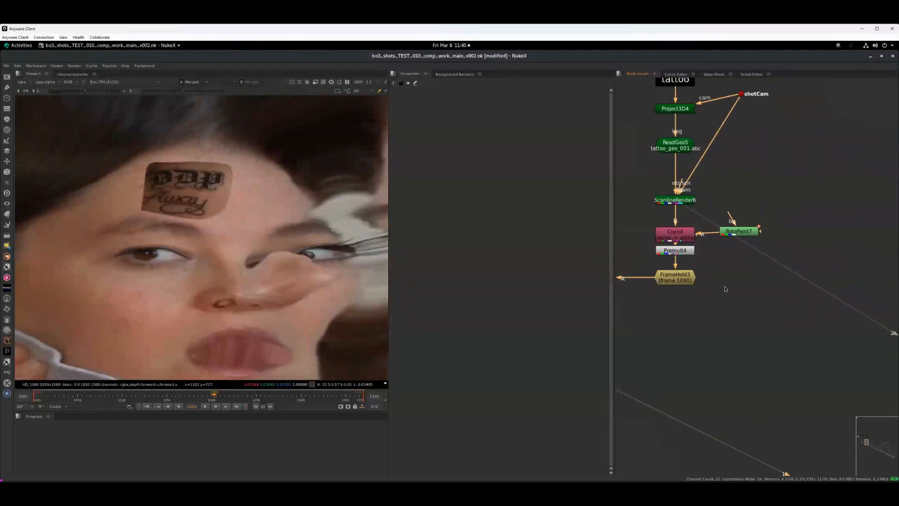
pyautogui.click(689, 283)
pyautogui.press('Tab')
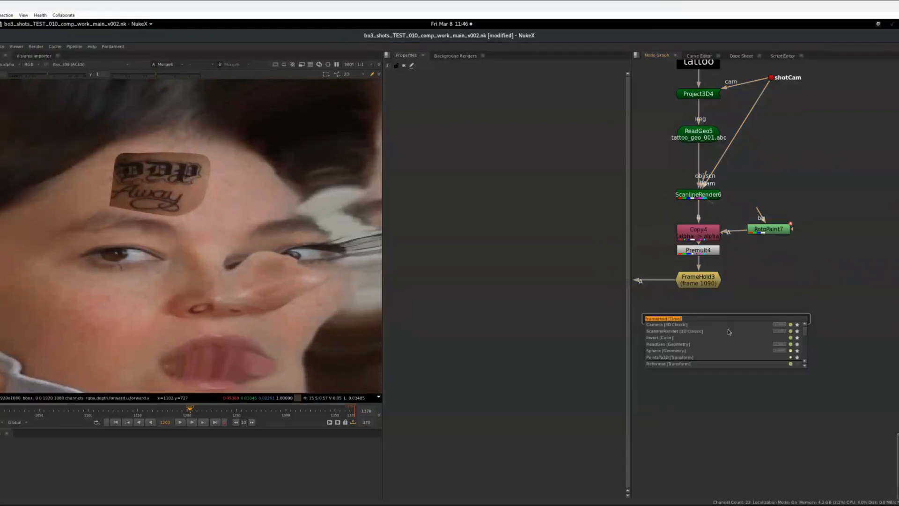
pyautogui.write('keyer')
pyautogui.press('Return')
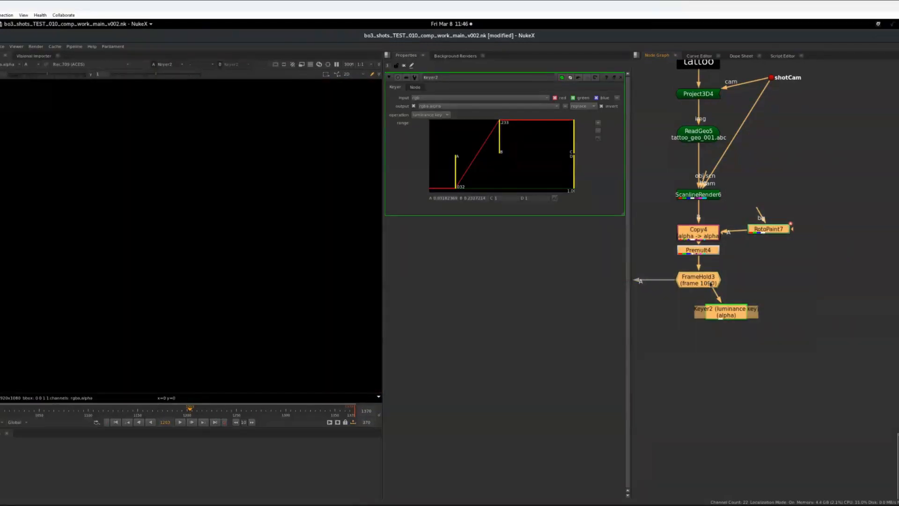
pyautogui.moveTo(675, 277); pyautogui.dragTo(675, 340)
pyautogui.moveTo(700, 368); pyautogui.dragTo(710, 238)
pyautogui.moveTo(732, 300)
pyautogui.mouseDown()
pyautogui.moveTo(766, 303)
pyautogui.moveTo(759, 293)
pyautogui.moveTo(750, 302)
pyautogui.mouseUp()
pyautogui.press('m')
pyautogui.moveTo(750, 284); pyautogui.dragTo(738, 255)
pyautogui.click(433, 98)
pyautogui.click(434, 153)
# - Adjust the Keyer and mask Merge connections and view the matte and the Merge6 alpha
pyautogui.press('1')
pyautogui.moveTo(674, 344); pyautogui.dragTo(757, 325, button='middle')
pyautogui.click(757, 327)
pyautogui.press('1')
pyautogui.click(725, 358)
pyautogui.moveTo(725, 357); pyautogui.dragTo(838, 358, button='middle')
pyautogui.moveTo(668, 323); pyautogui.dragTo(738, 331, button='middle')
pyautogui.click(669, 270)
pyautogui.press('1')
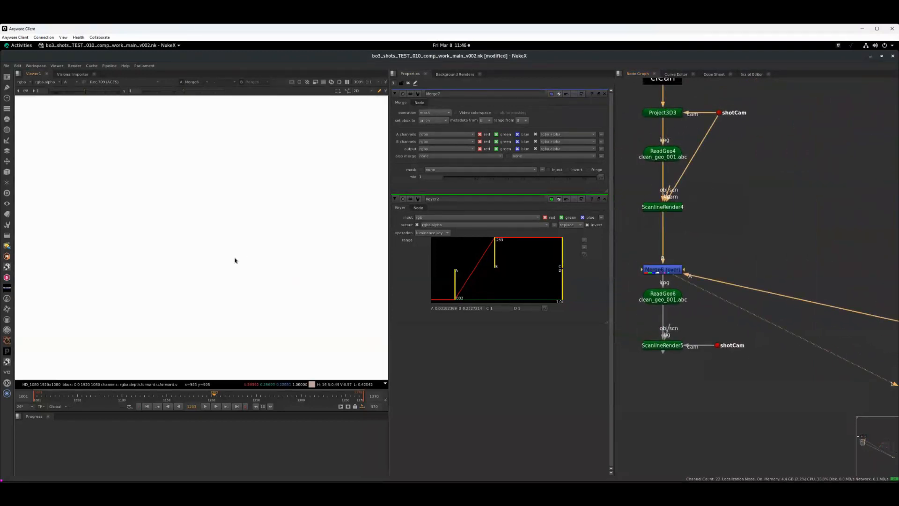
pyautogui.press('a')
pyautogui.moveTo(880, 286); pyautogui.dragTo(674, 250, button='middle')
pyautogui.moveTo(831, 257); pyautogui.dragTo(742, 265, button='middle')
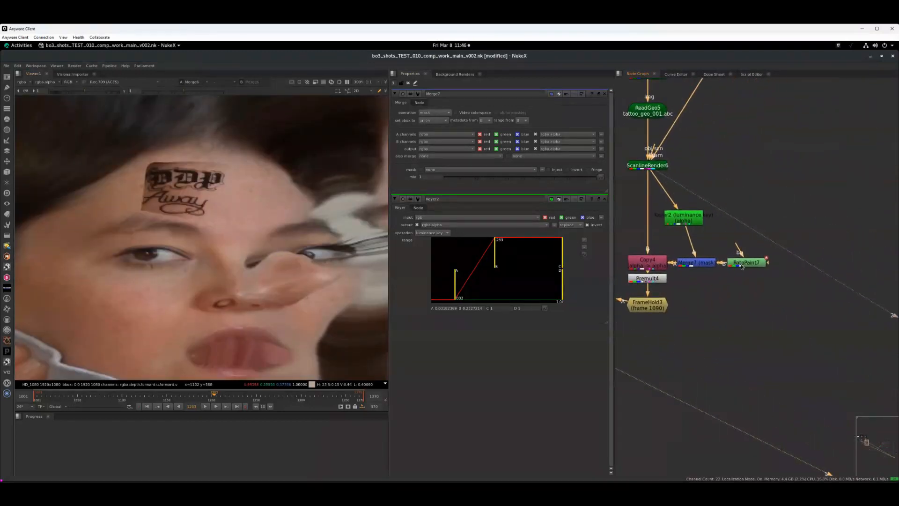
# - Add a Blur of size 10 below RotoPaint7 and view the Merge6 result
pyautogui.moveTo(741, 265); pyautogui.dragTo(774, 241)
pyautogui.write('b')
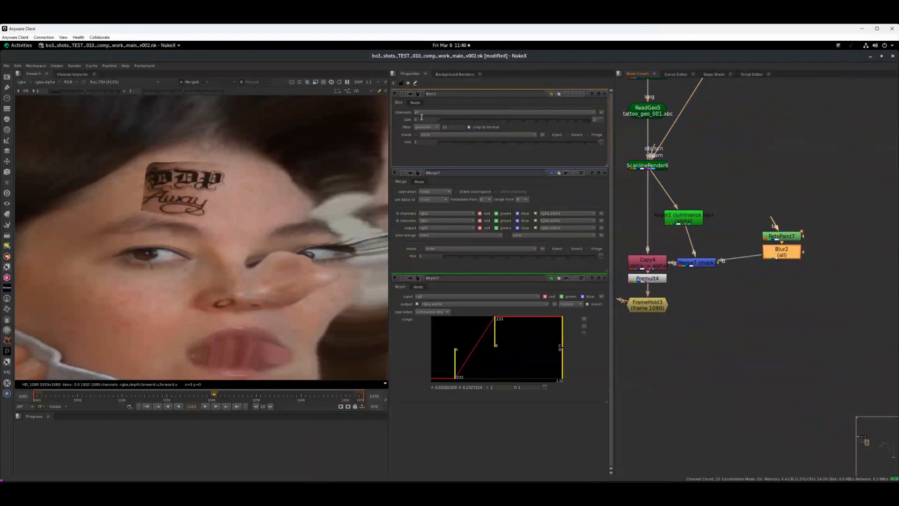
pyautogui.write('10')
pyautogui.press('Return')
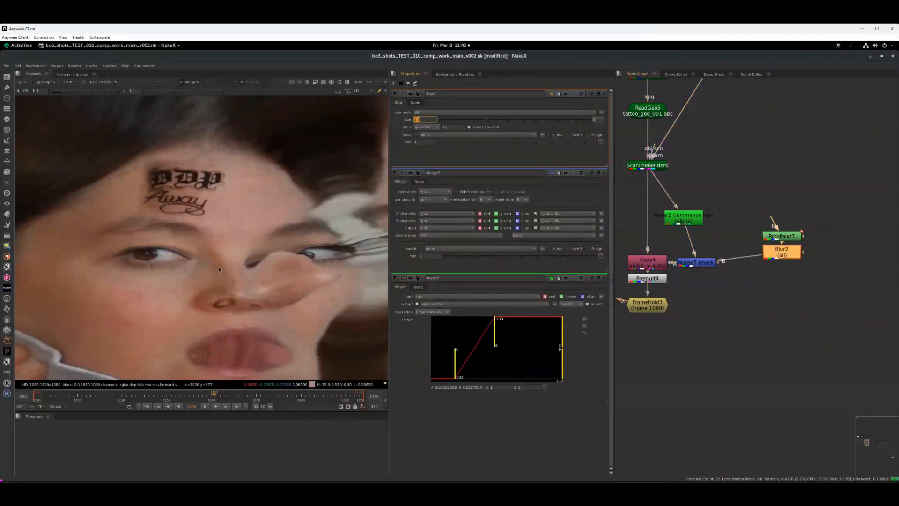
pyautogui.moveTo(218, 270); pyautogui.dragTo(246, 287, button='middle')
pyautogui.moveTo(655, 336); pyautogui.dragTo(795, 318, button='middle')
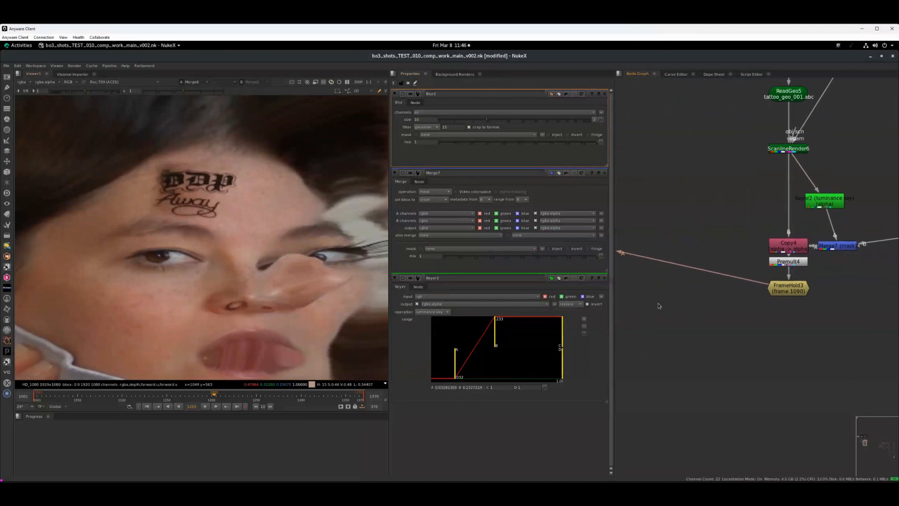
pyautogui.moveTo(658, 305); pyautogui.dragTo(887, 284, button='middle')
pyautogui.click(750, 286)
pyautogui.press('1')
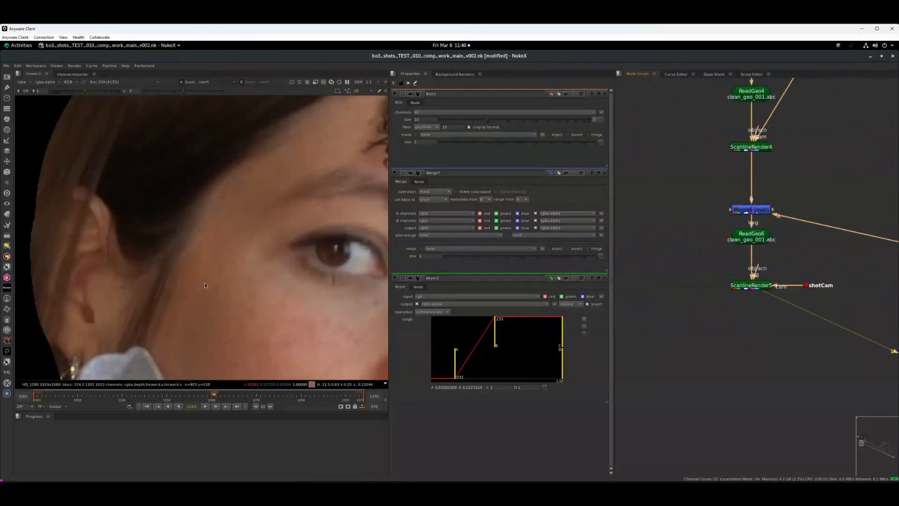